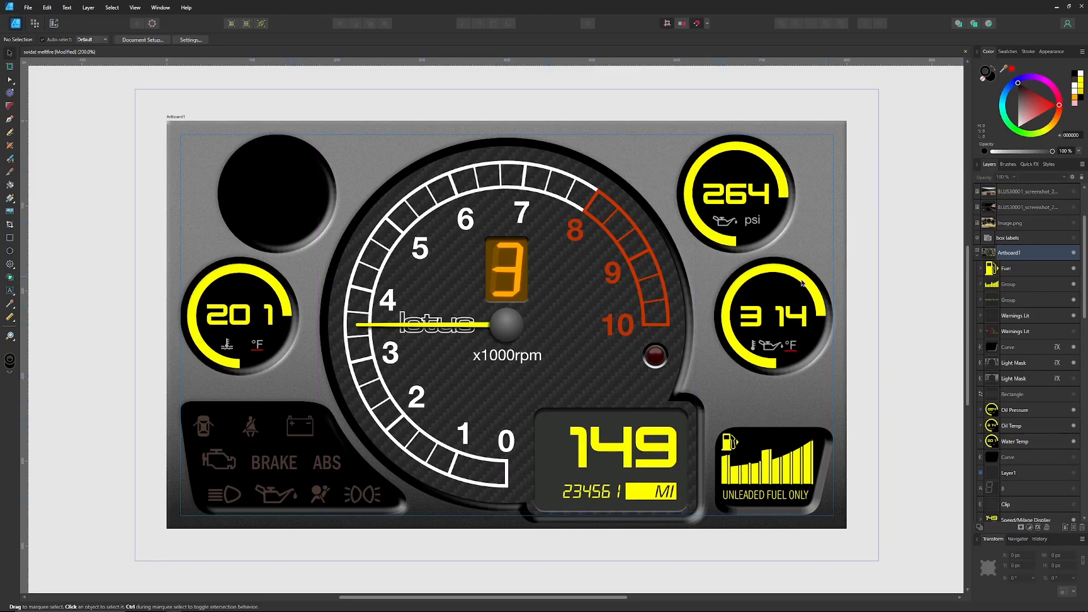
Collapse the Shift Light, Shift indicator, Tach Lights On and Tach Lights Off groups in the layer list
scroll(1046, 414, "down", 4)
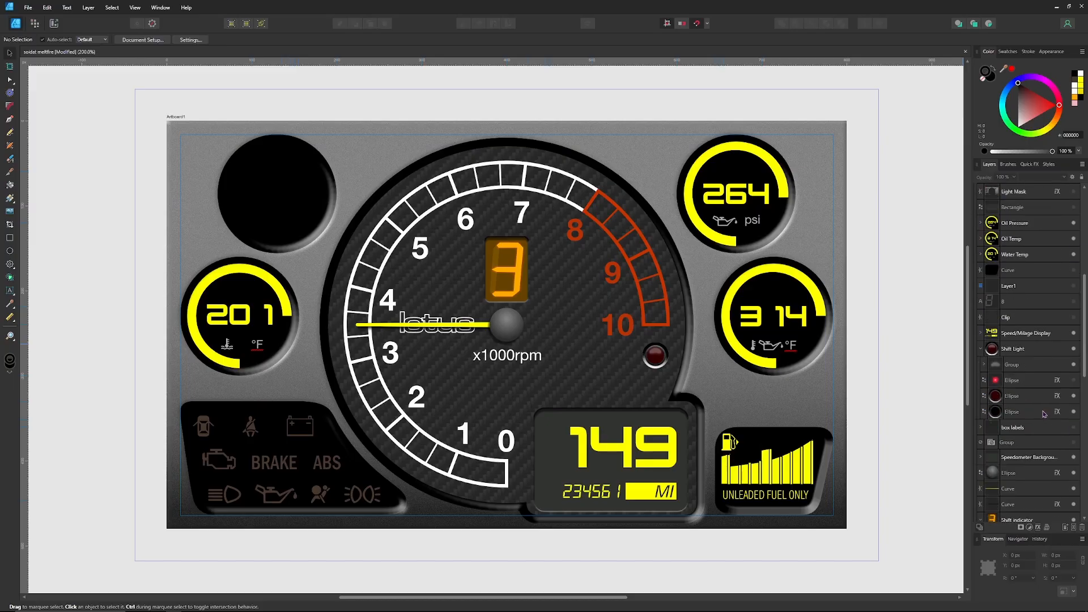
left_click(980, 349)
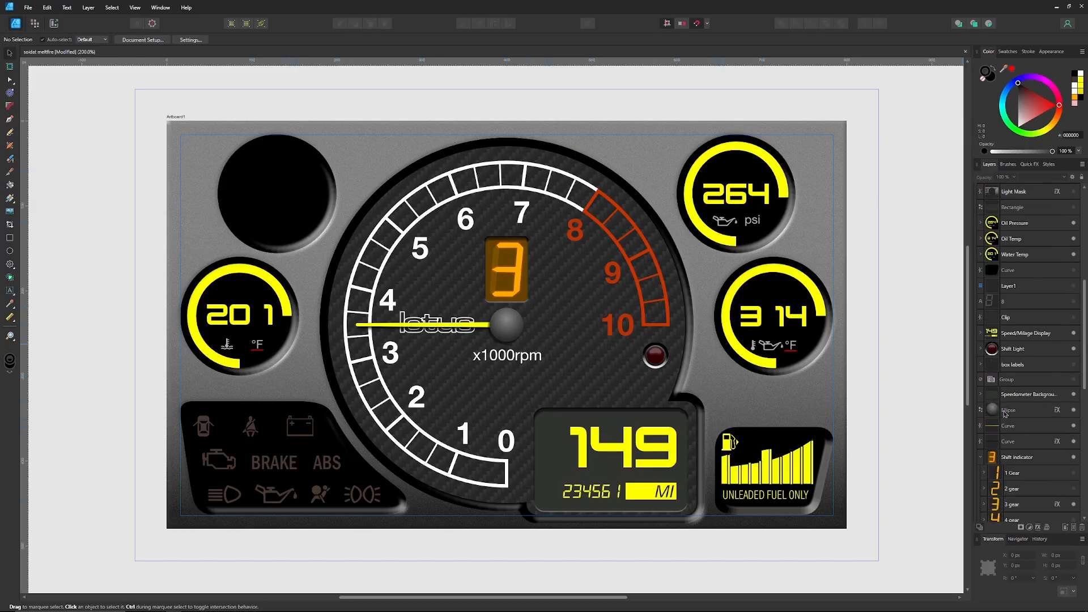
scroll(1000, 432, "down", 1)
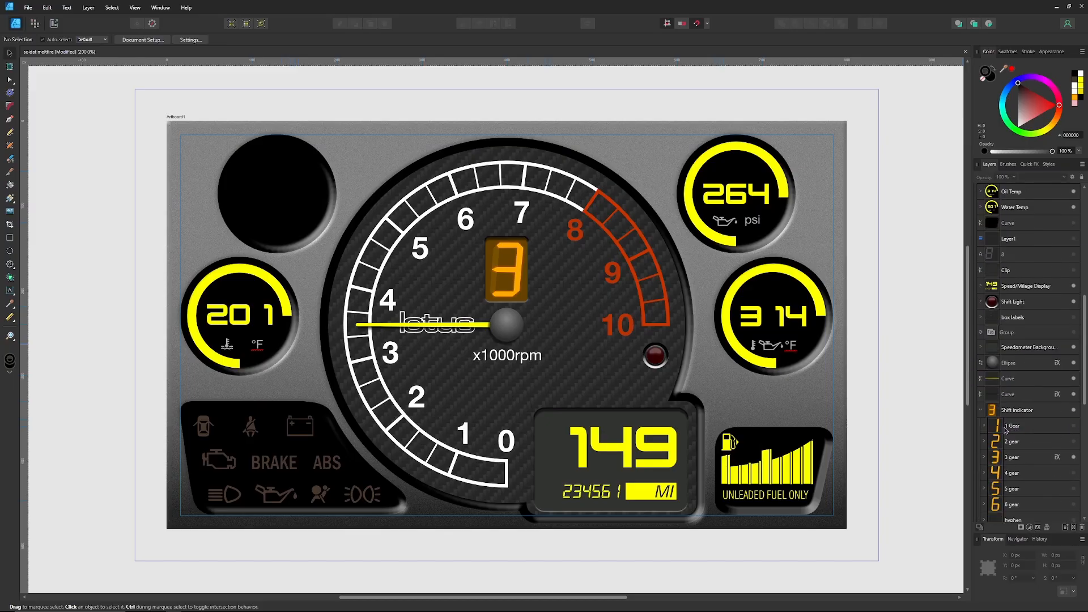
left_click(981, 410)
scroll(1020, 432, "down", 3)
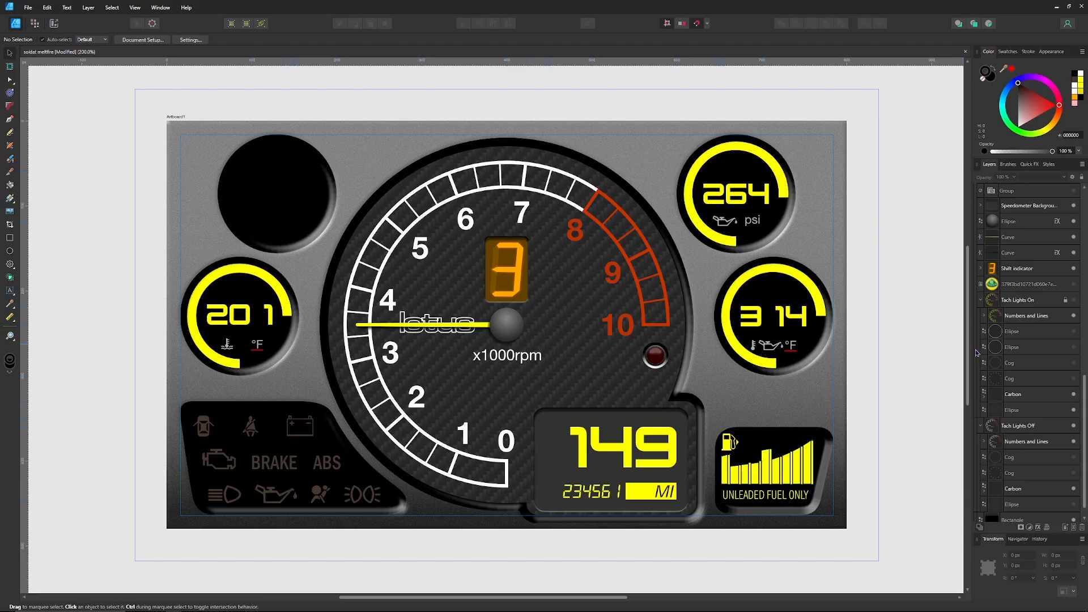
left_click(981, 301)
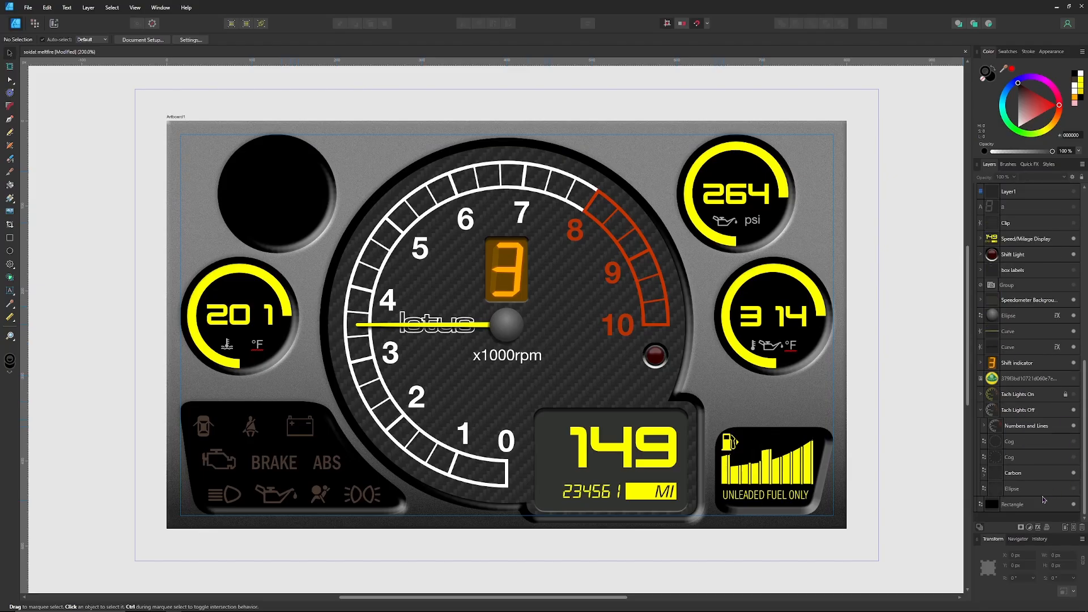
left_click(982, 411)
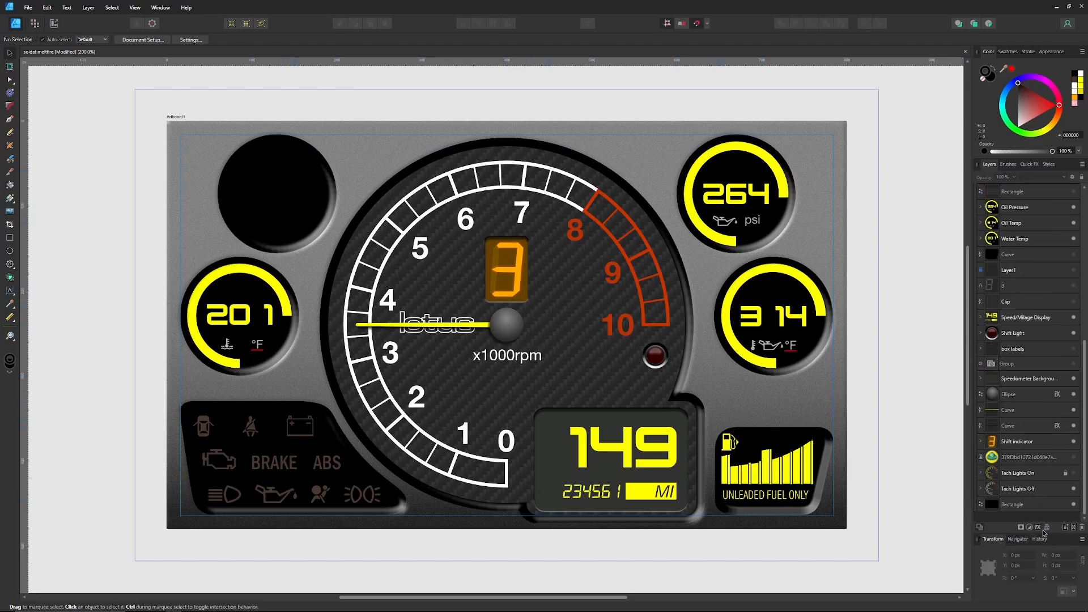
Hide the Tach Lights Off group, preview Tach Lights On and hide it again, and expand Tach Lights Off
left_click(1047, 491)
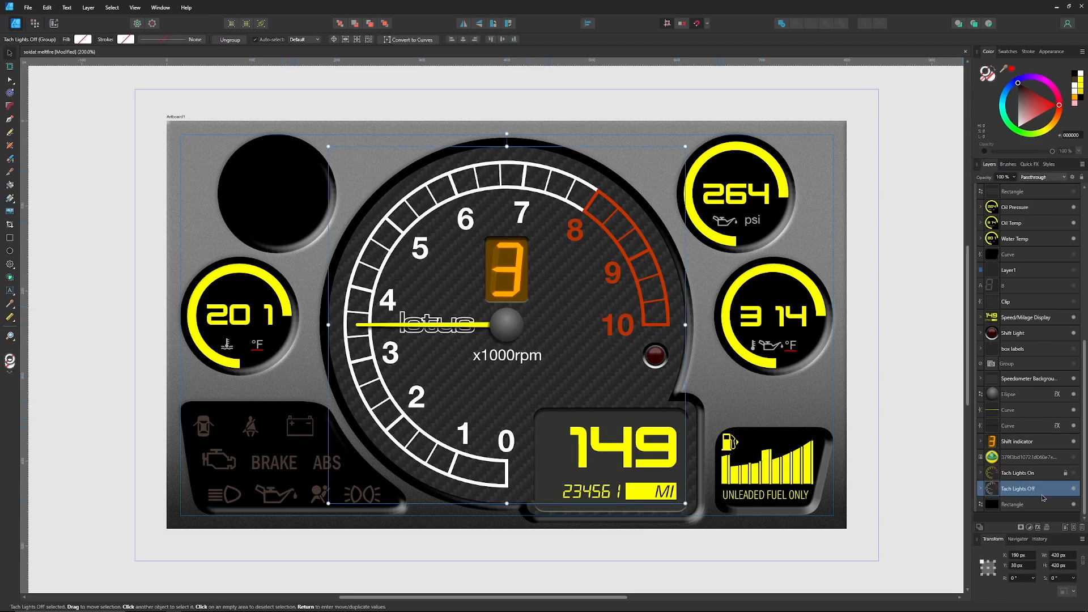
left_click(1074, 490)
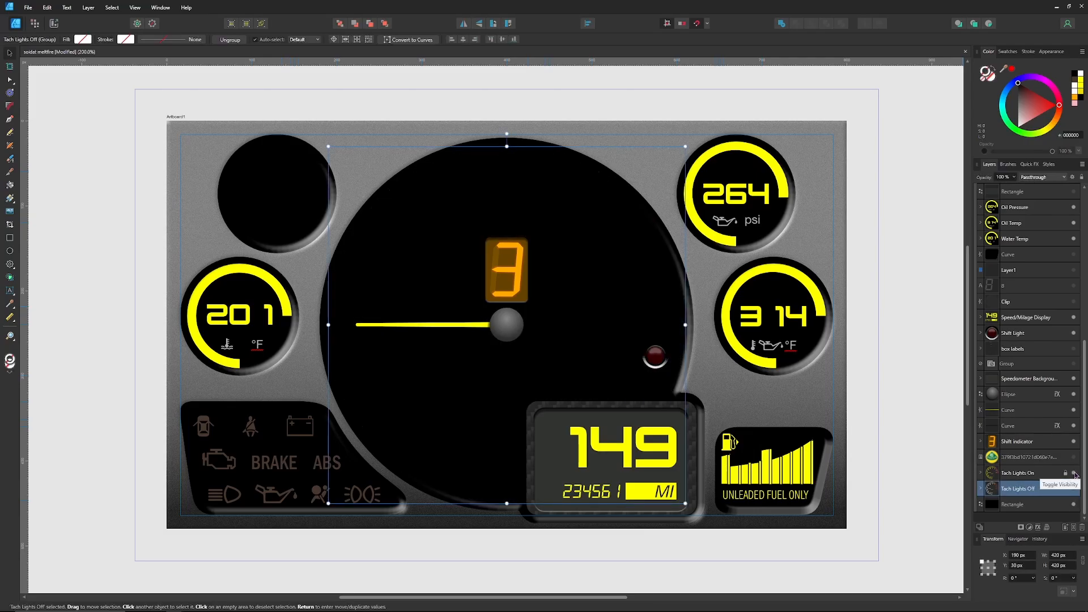
left_click(1075, 474)
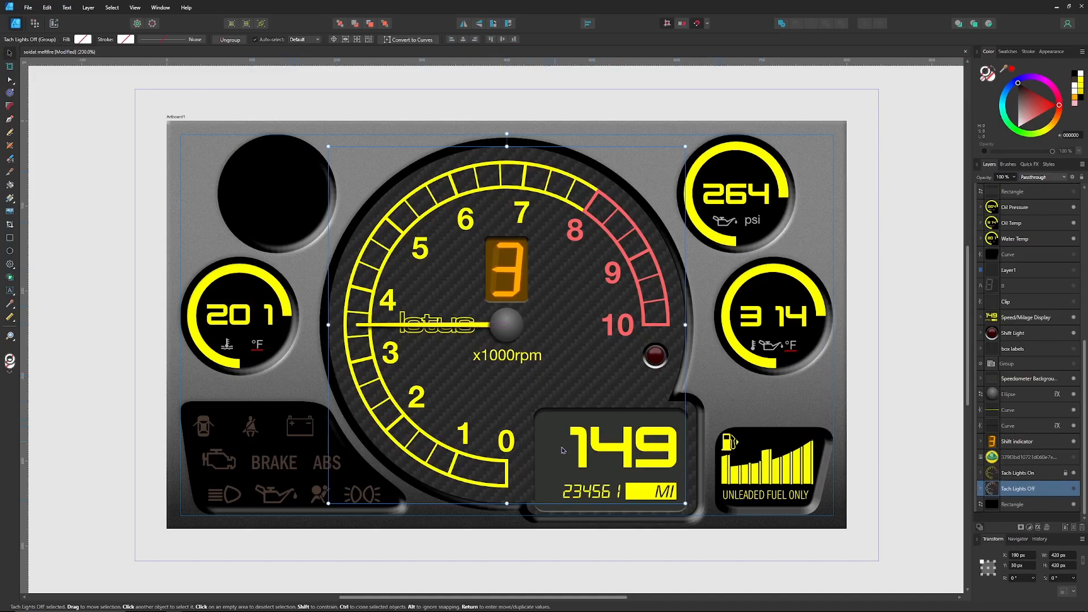
left_click(982, 489)
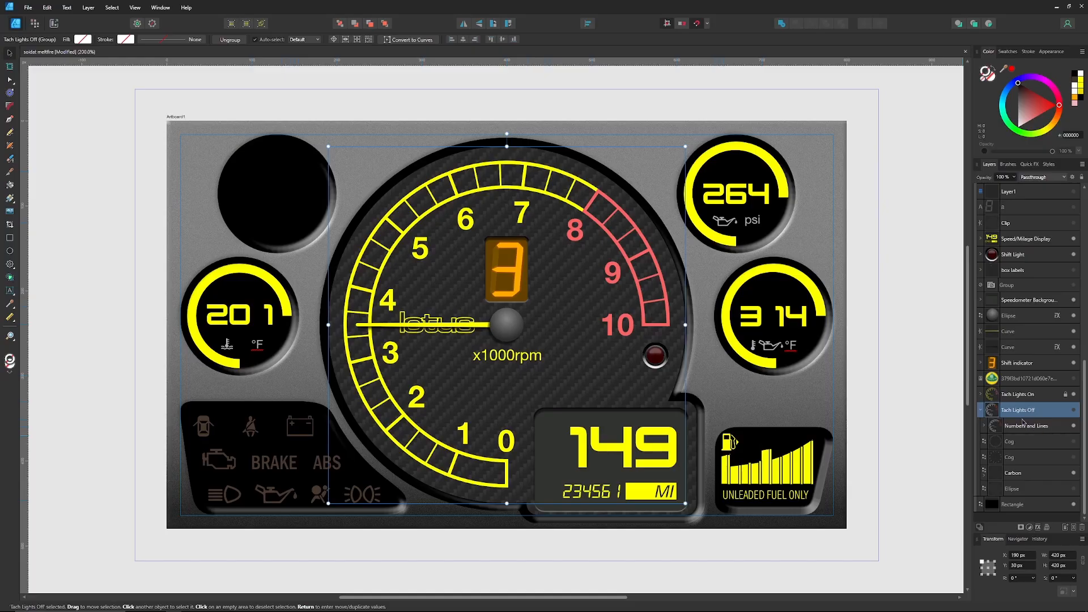
left_click(1074, 396)
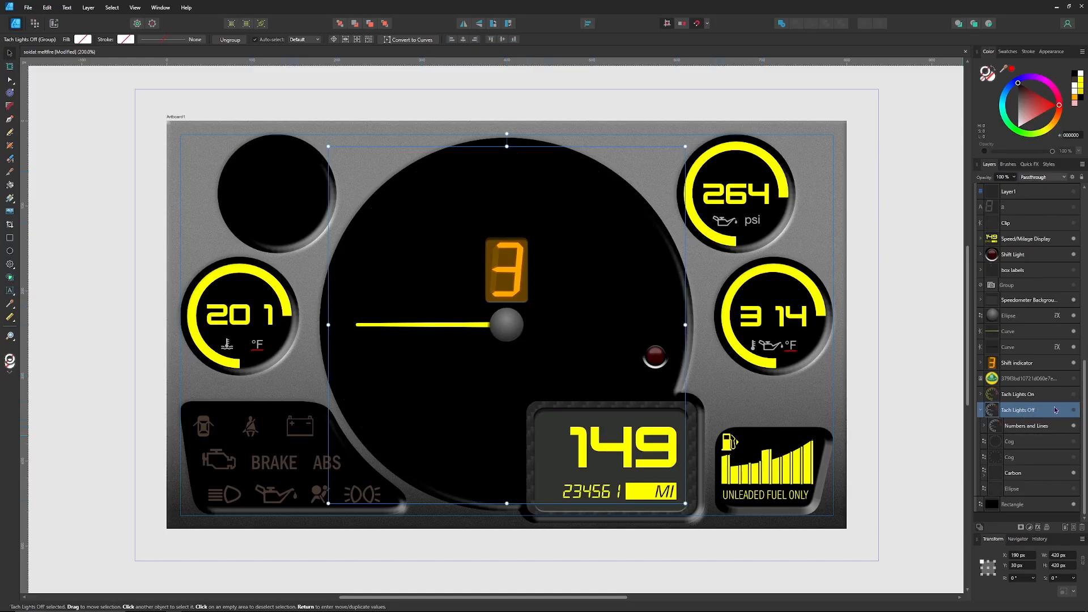
Hide the Shift indicator, Shift Light, the needle curves and the centre hub ellipse of the tachometer
left_click(1074, 364)
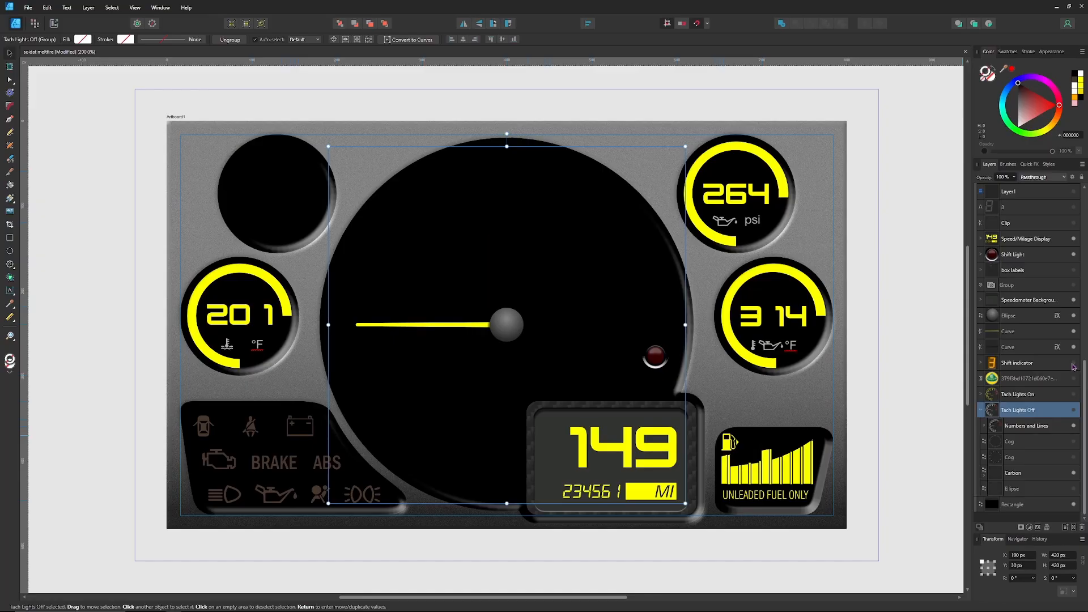
left_click(1073, 254)
left_click(1073, 347)
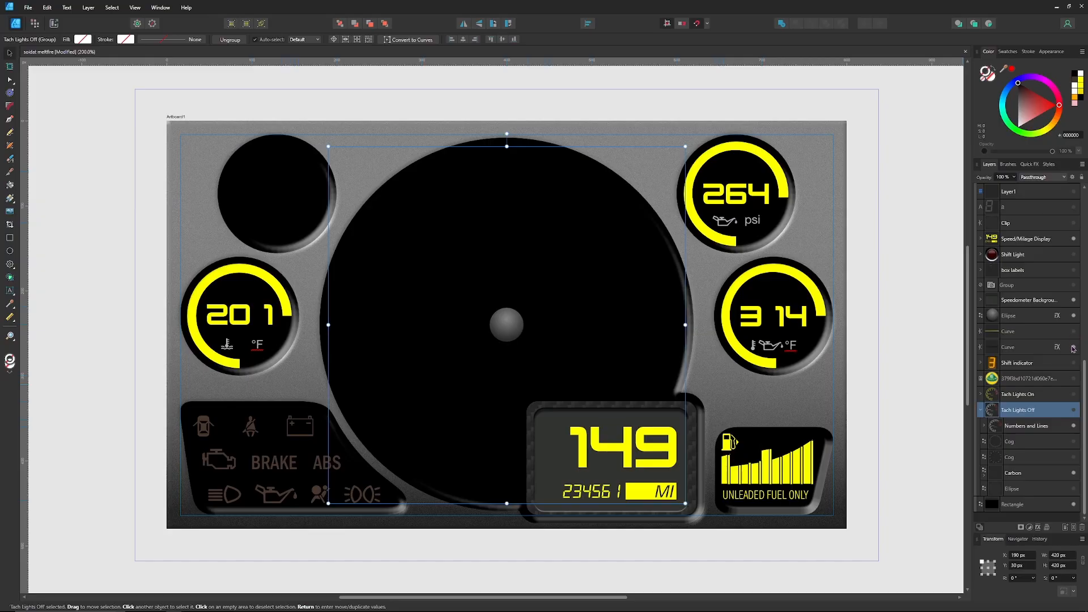
left_click(1073, 316)
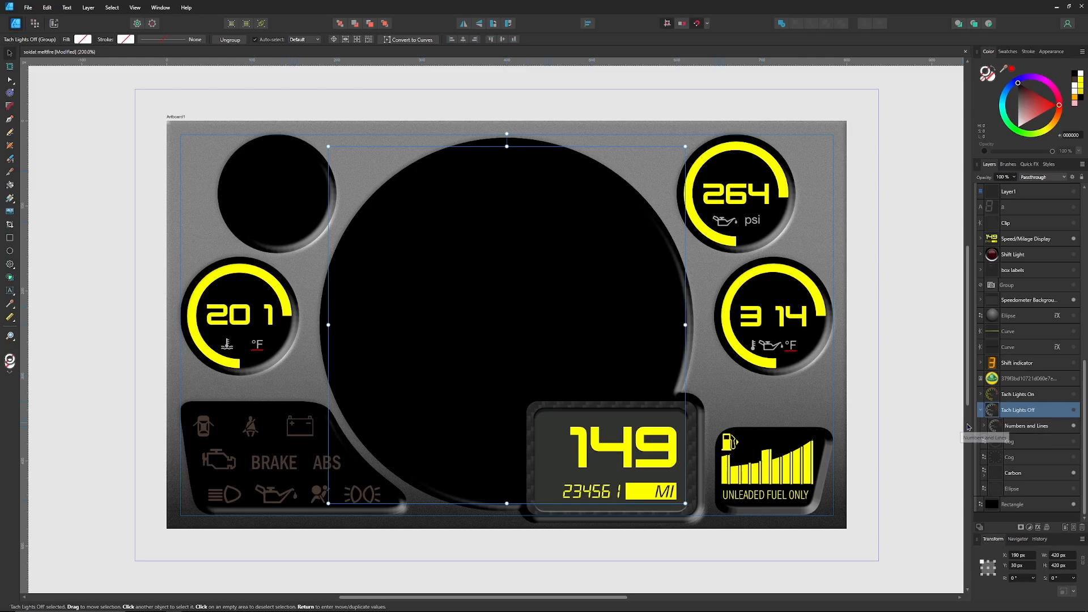
Show the Tach Lights Off group and briefly preview Tach Lights On over it before hiding that again
left_click(1074, 411)
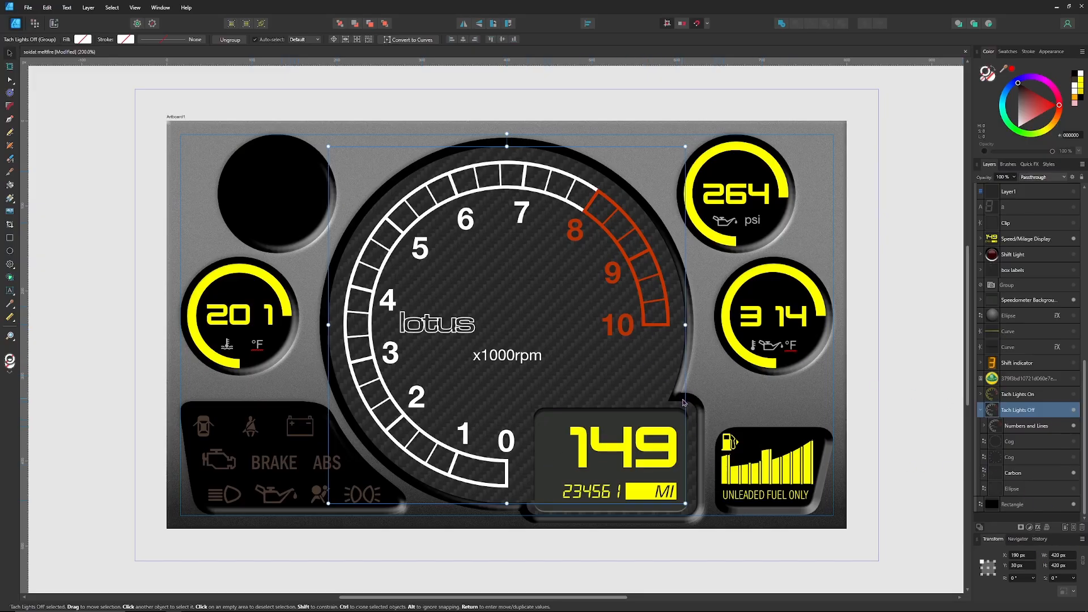
left_click(1074, 394)
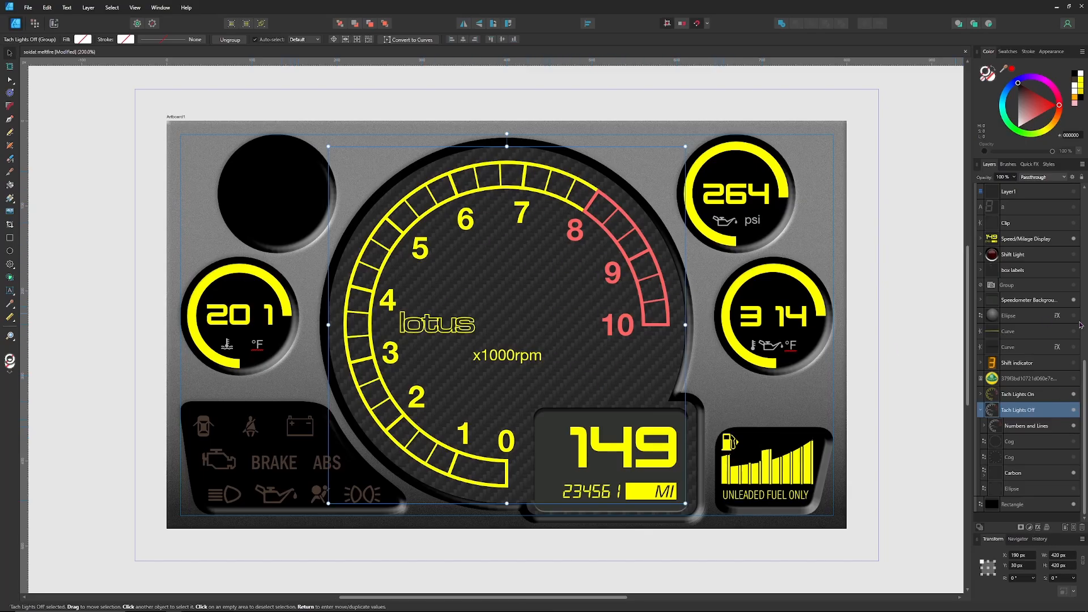
left_click(1075, 396)
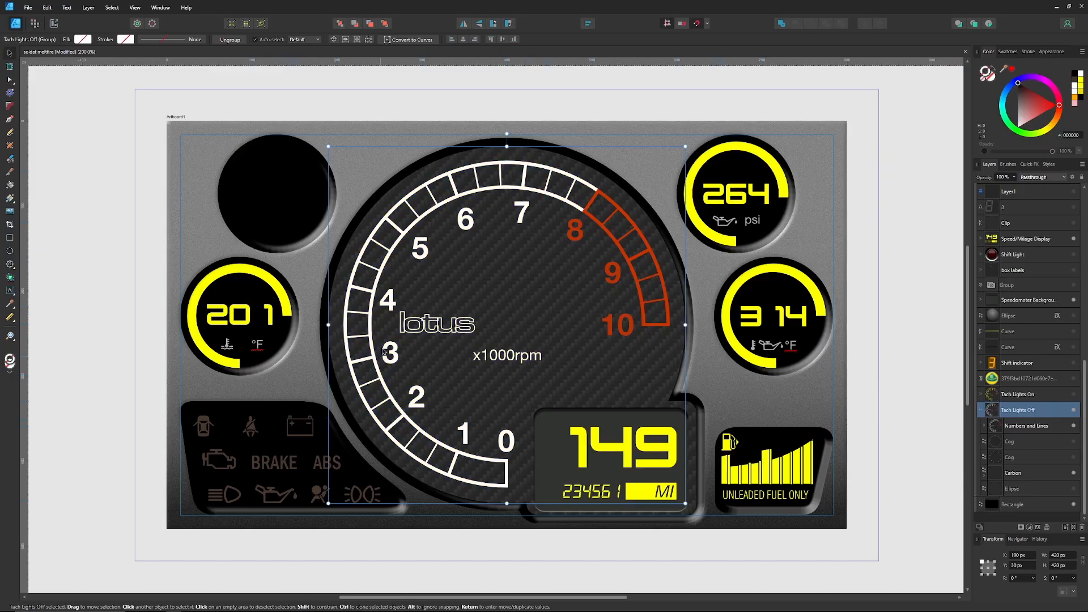
Hide the Carbon layer inside Tach Lights Off, and toggle the bottom Rectangle off and on to check the backdrop
left_click(1046, 434)
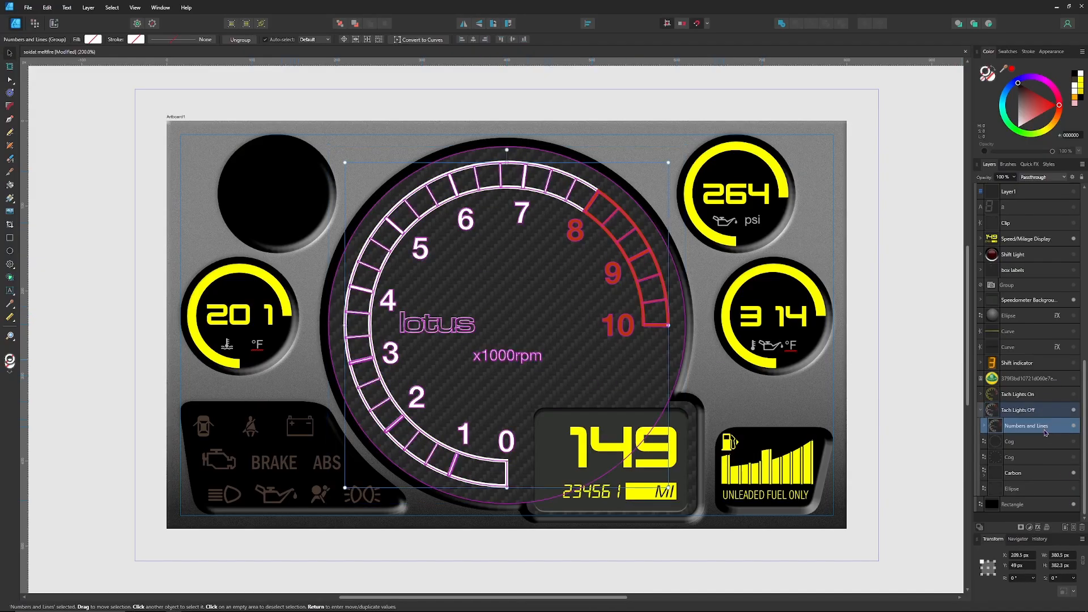
left_click(1075, 474)
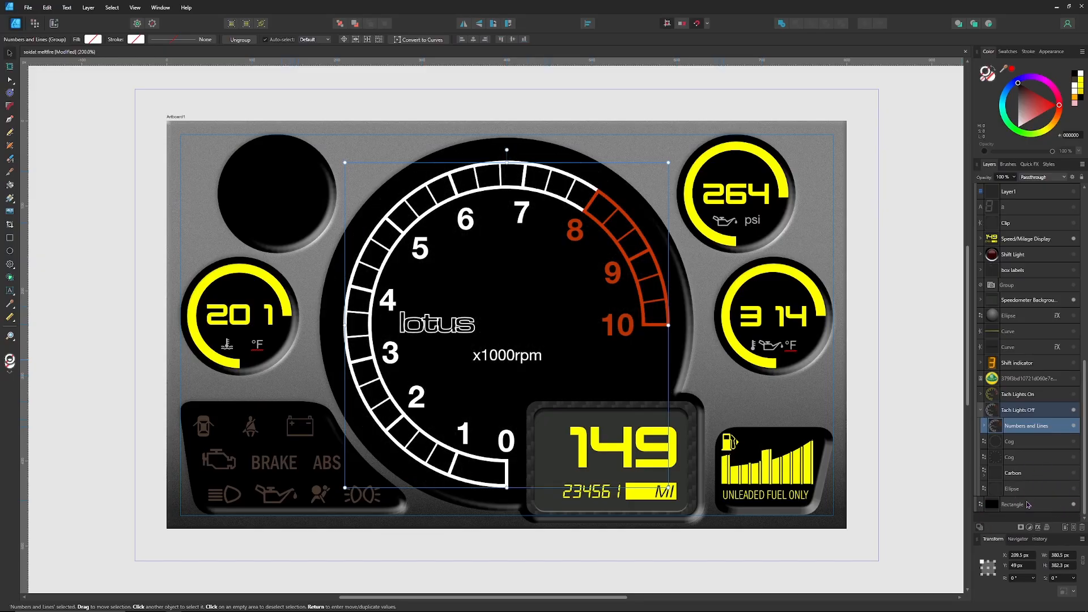
left_click(1074, 504)
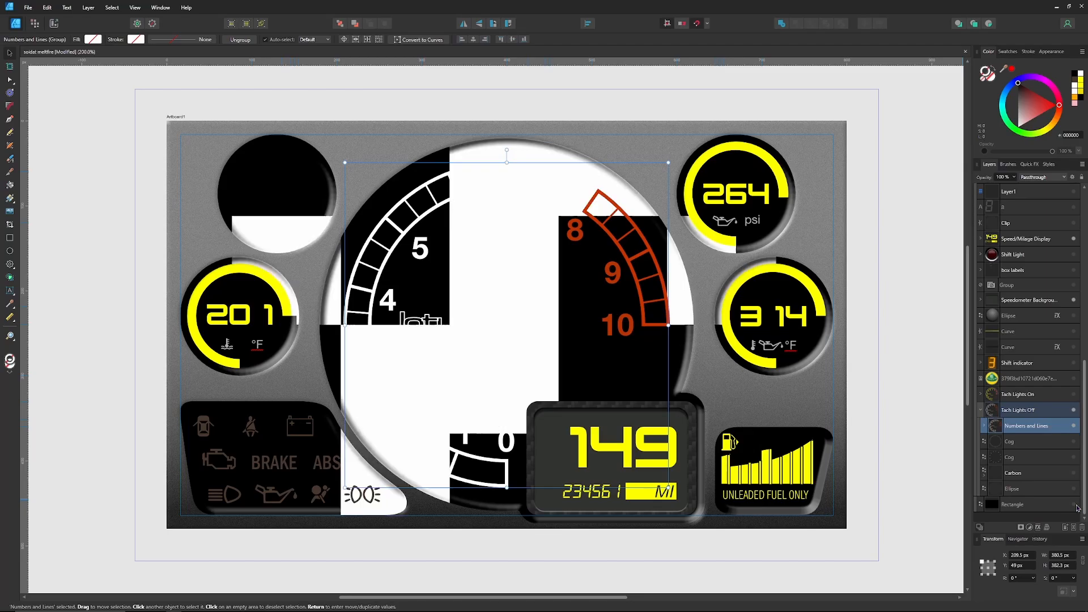
left_click(1075, 506)
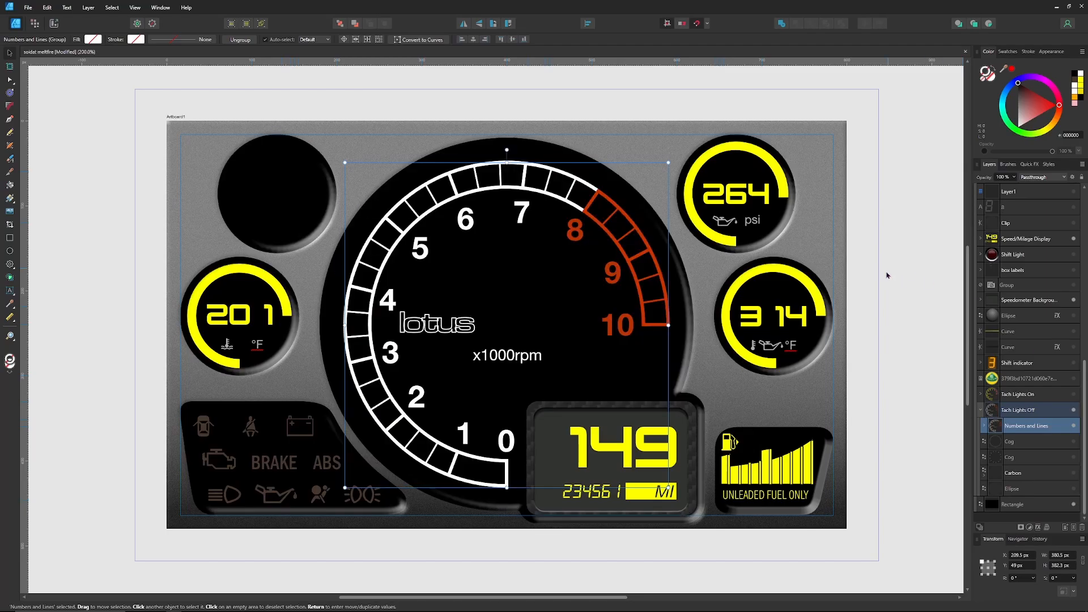
Set up a PNG export of the Tach Lights Off group with the area limited to Selection Only
left_click(1021, 409)
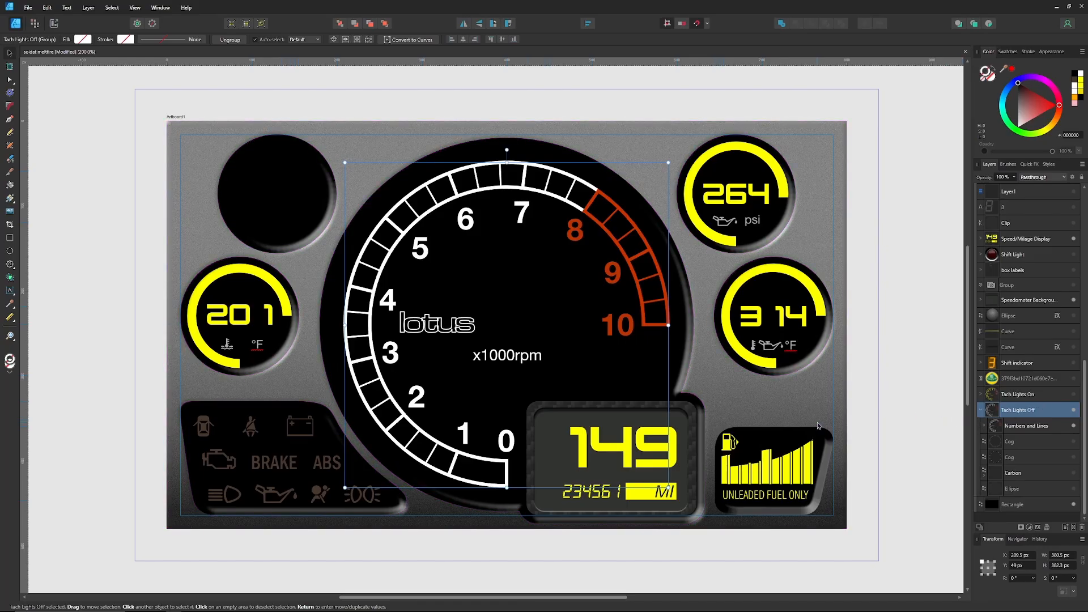
key("ctrl+alt+shift+s")
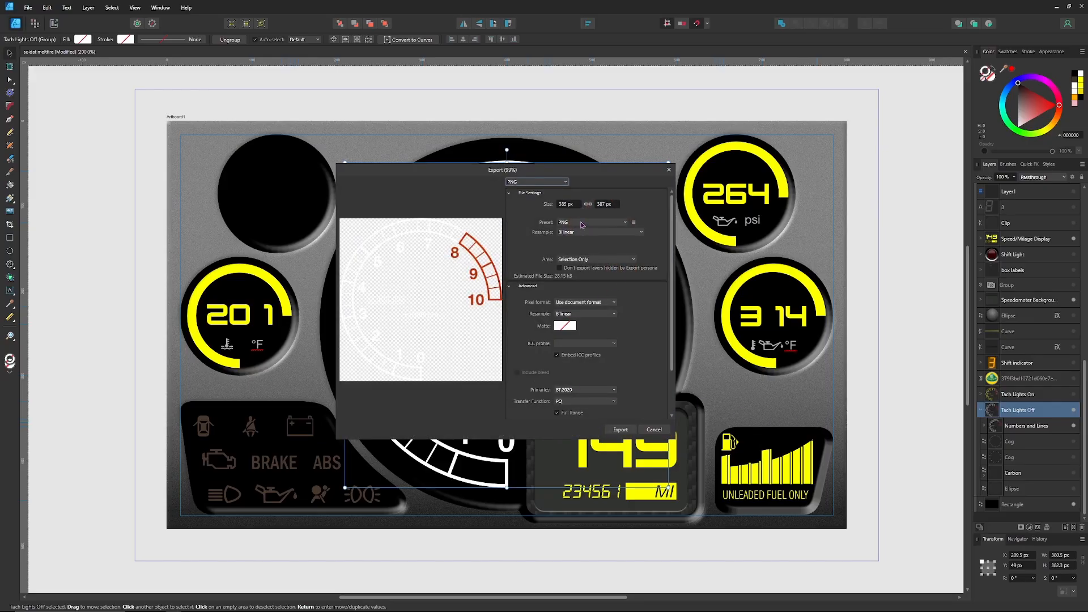
left_click(594, 261)
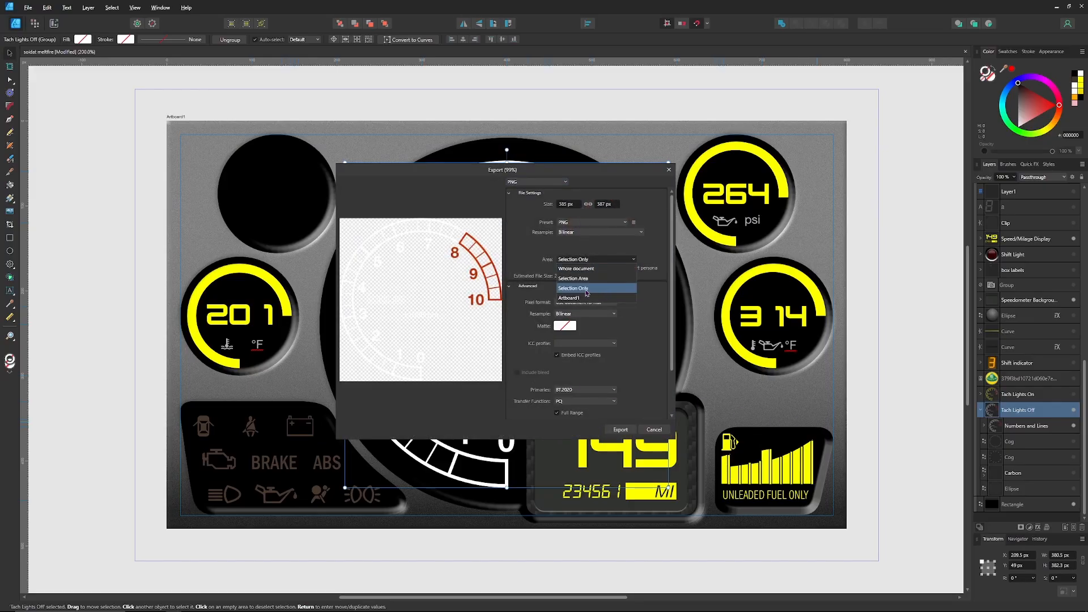
left_click(589, 279)
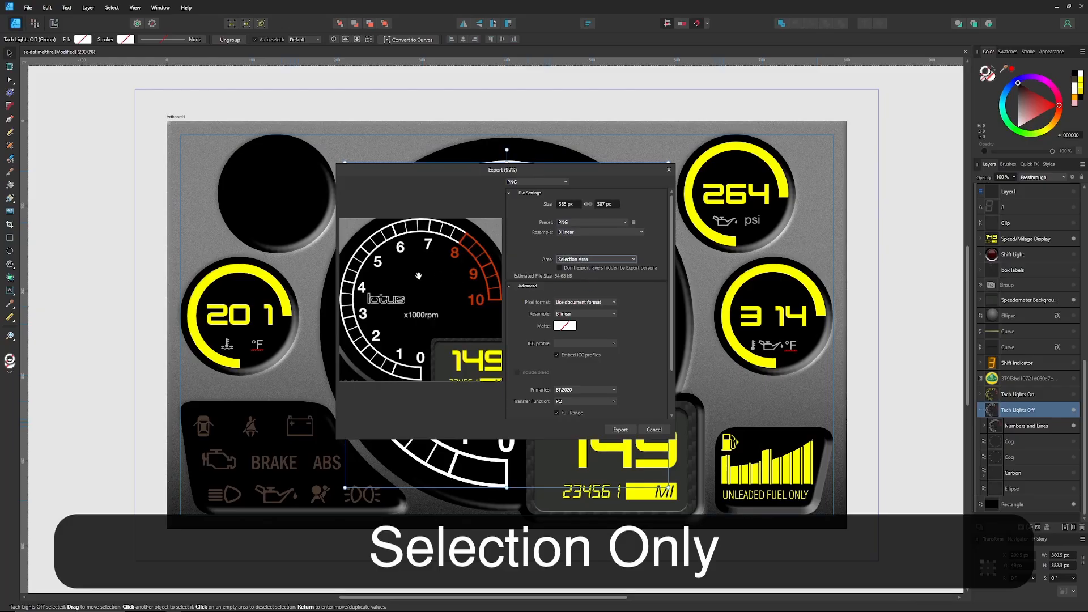
left_click(591, 262)
left_click(595, 289)
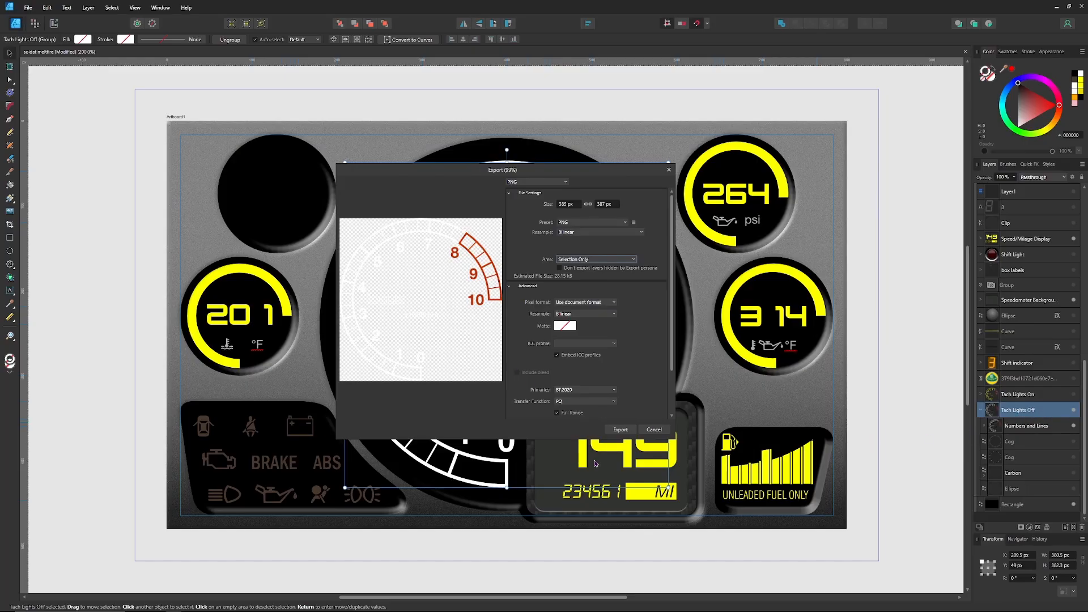
Export the selection to C:\Garw\images as tach_markers_unlit.png
left_click(614, 431)
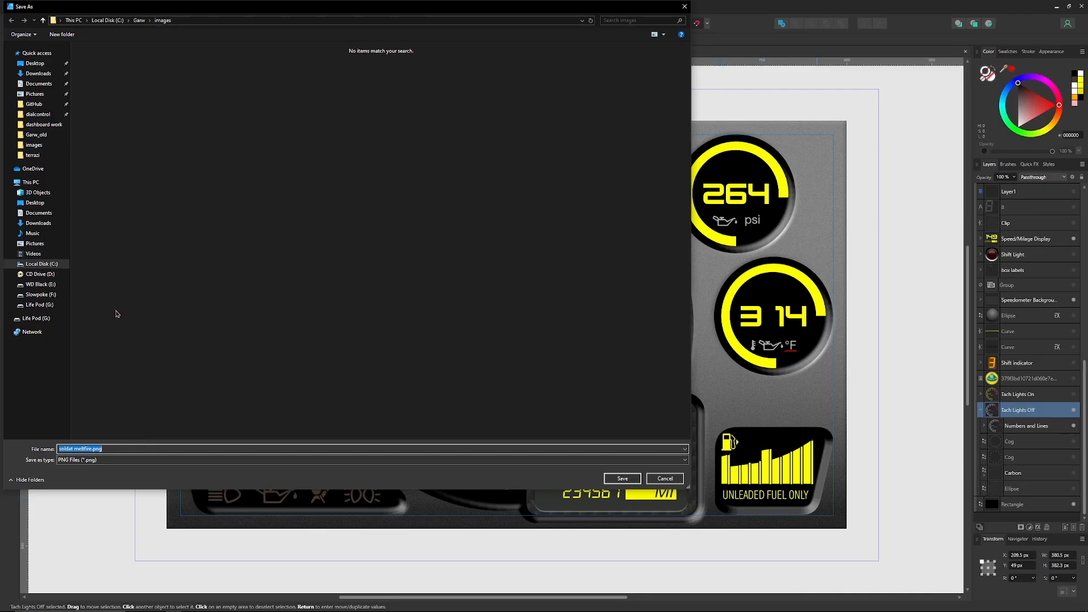
key("BackSpace")
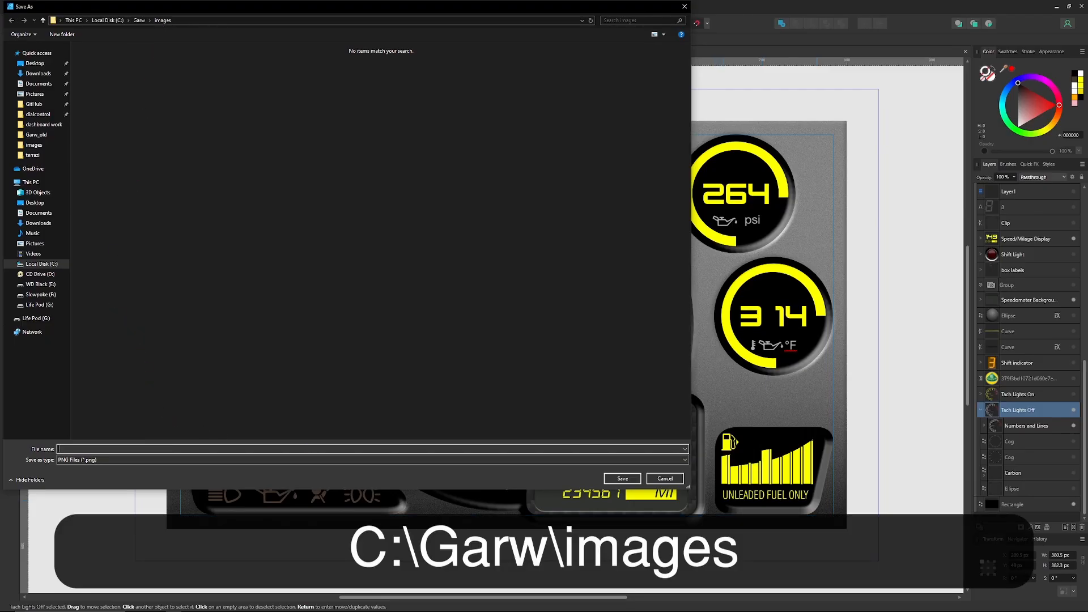
type("tach")
type("_light")
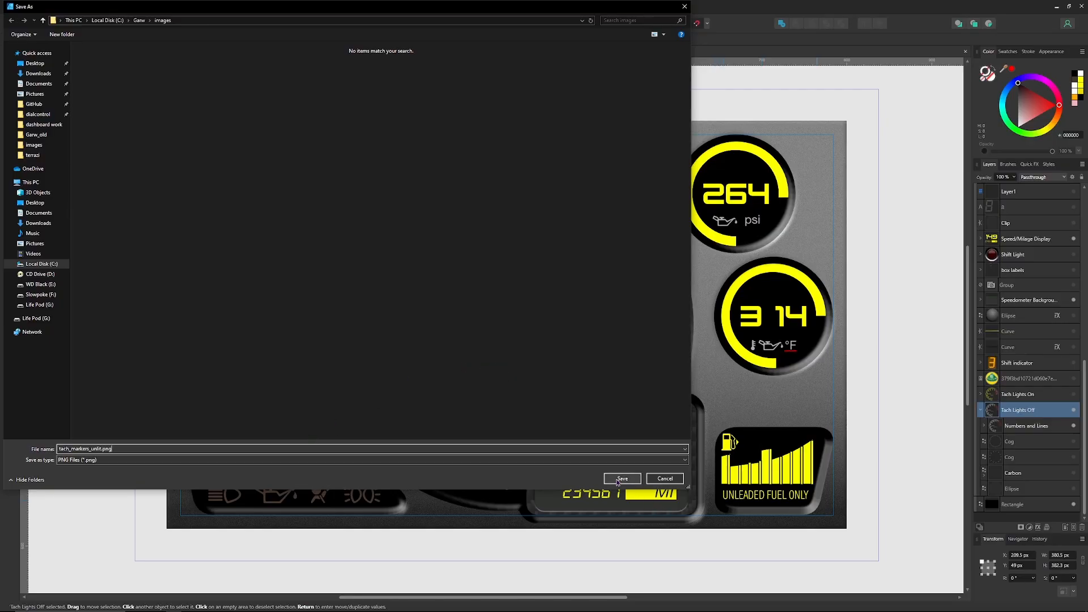
left_click(622, 479)
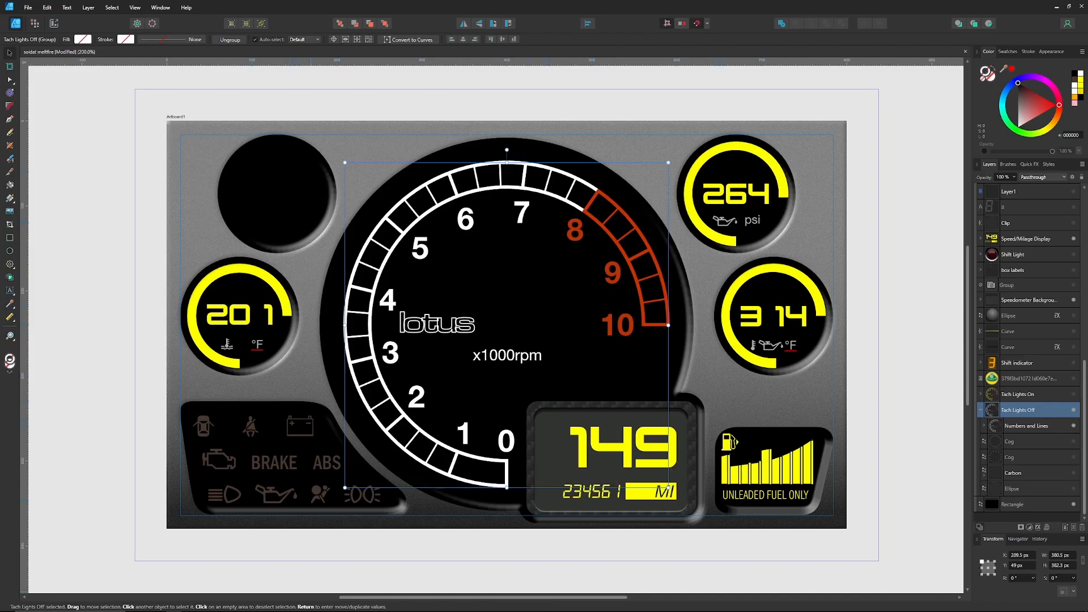
Check the exported tach_markers_unlit.png in File Explorer's images folder, then return to the dashboard design and clear the selection
mouse_move(142, 605)
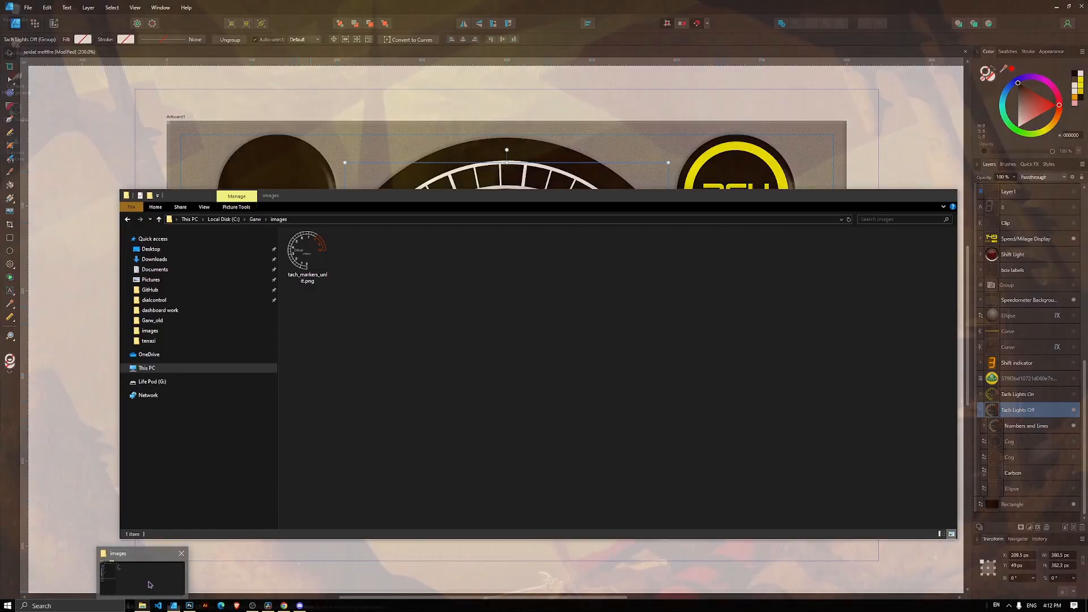
left_click(150, 584)
left_click(309, 257)
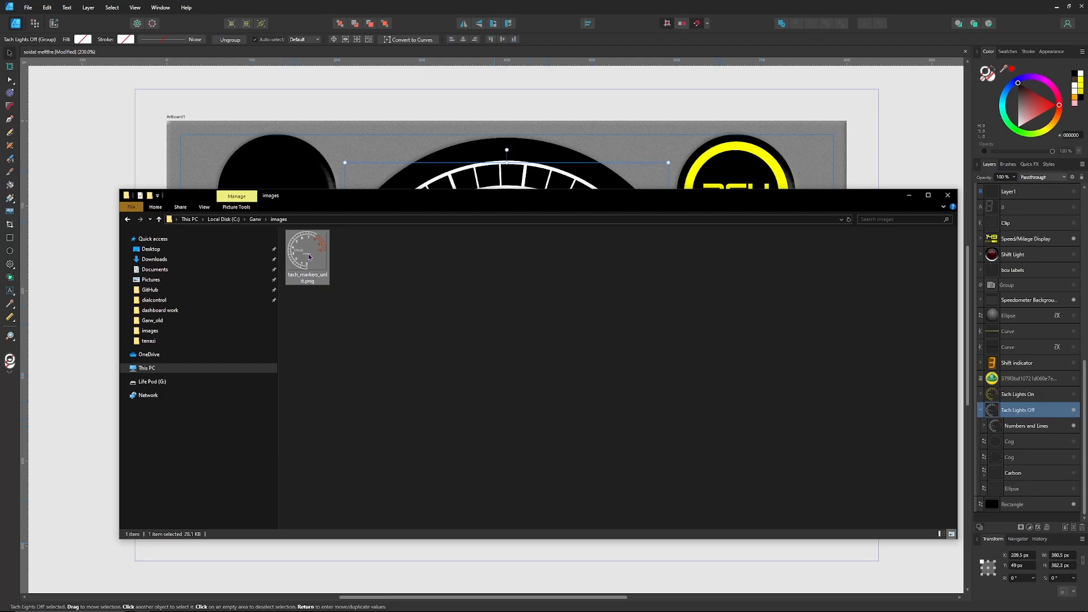
left_click(893, 172)
Hide Tach Lights Off, show Tach Lights On, and within it hide the Carbon layer and show the bottom Ellipse
left_click(1074, 409)
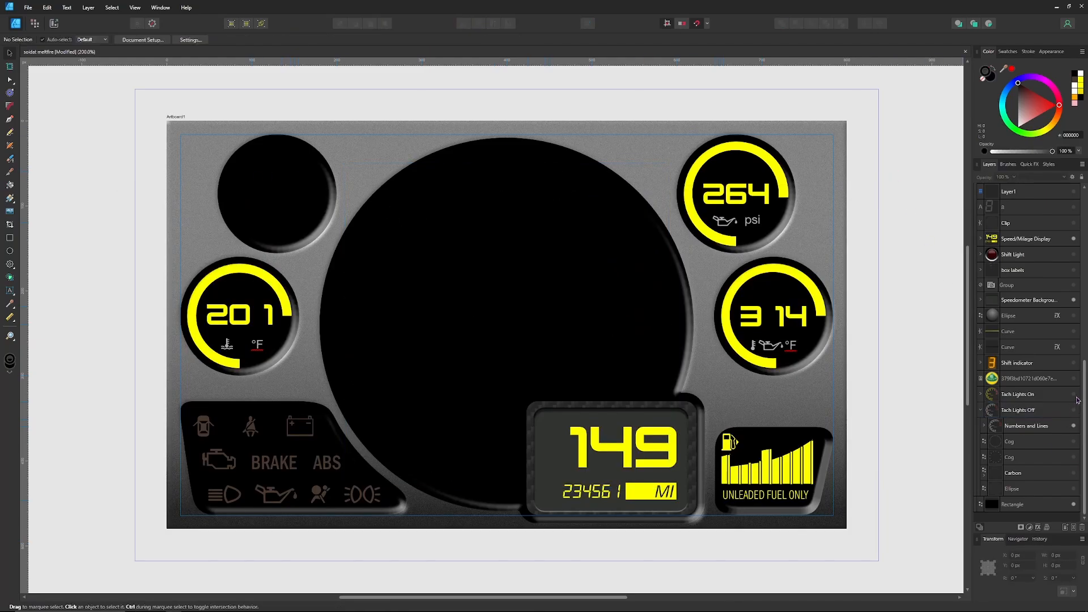
left_click(1074, 394)
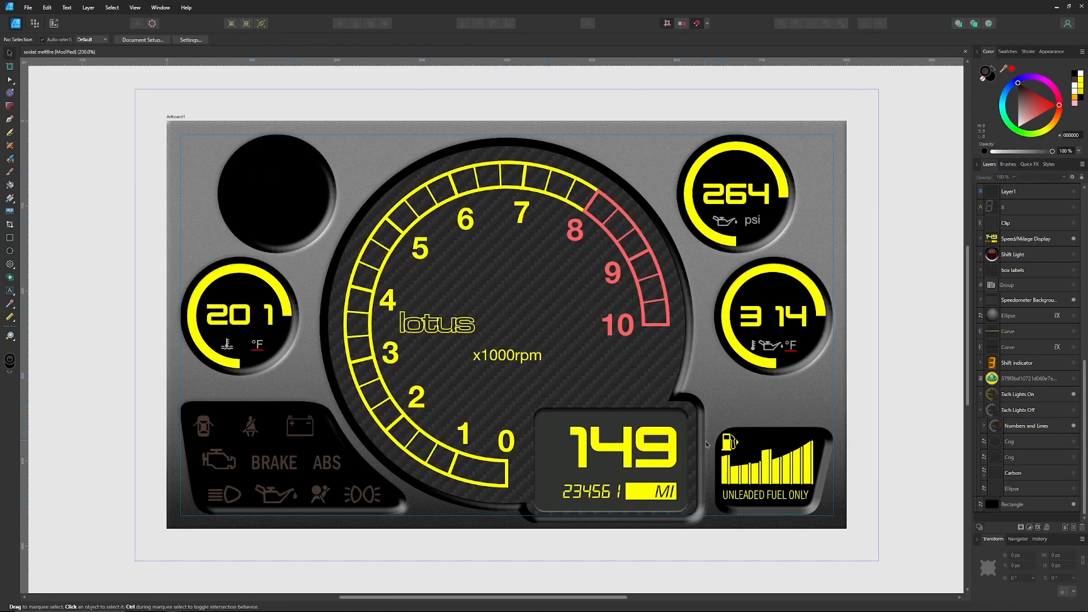
left_click(982, 395)
left_click(1075, 489)
left_click(1074, 505)
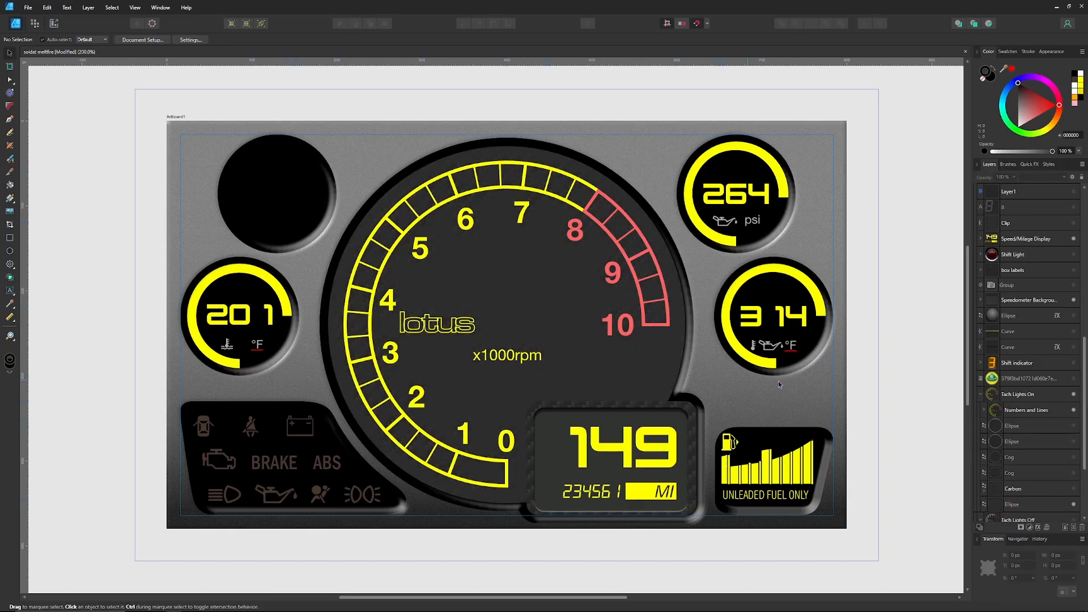
Hide the bottom Ellipse within Tach Lights On and set up a PNG export of its Numbers and Lines group
left_click(1075, 504)
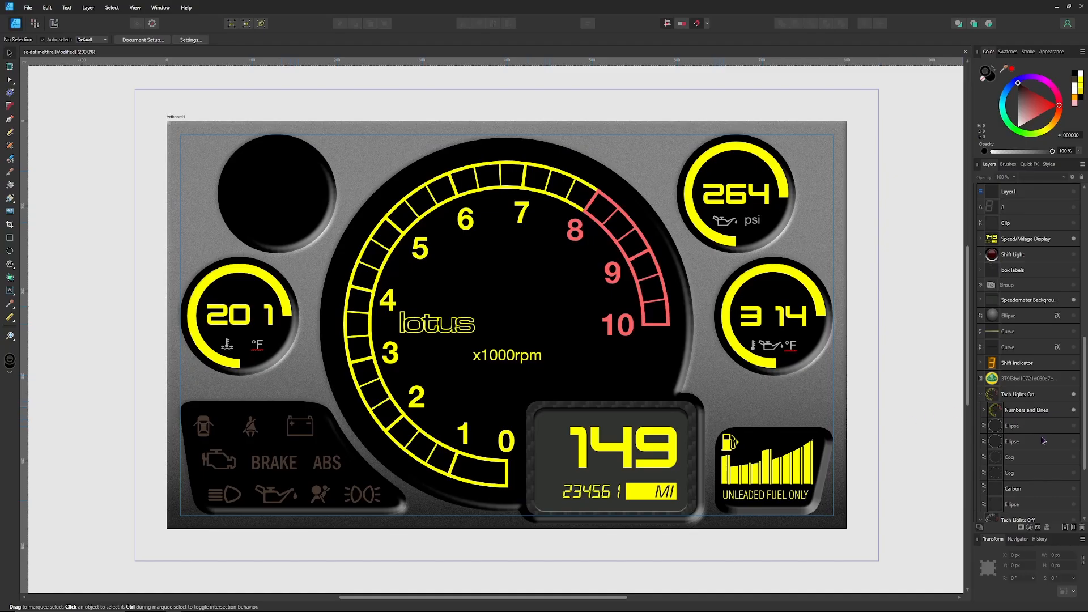
left_click(1040, 417)
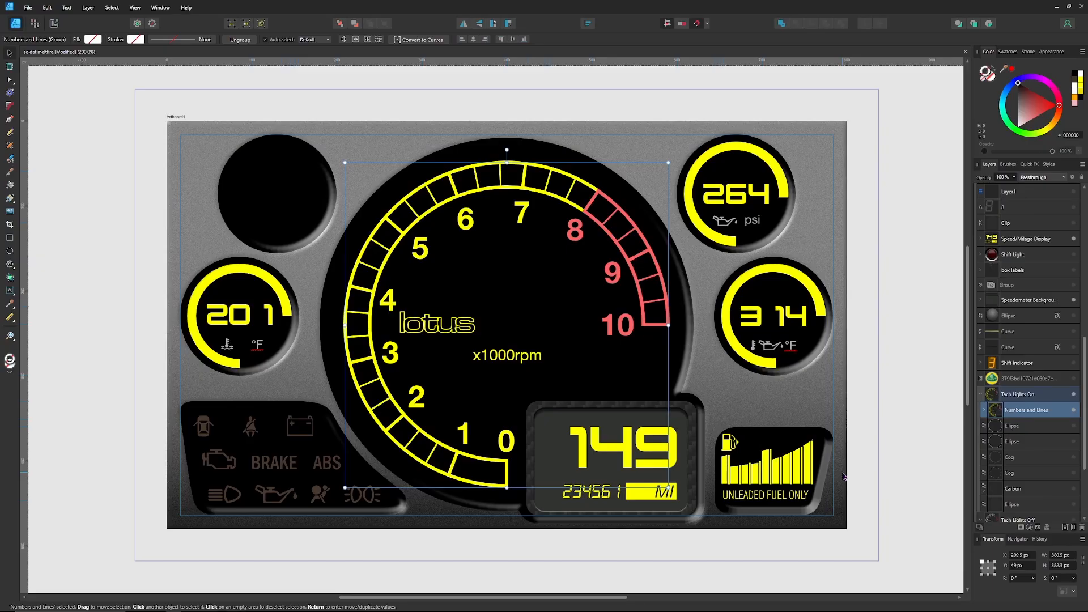
key("ctrl+alt+shift+w")
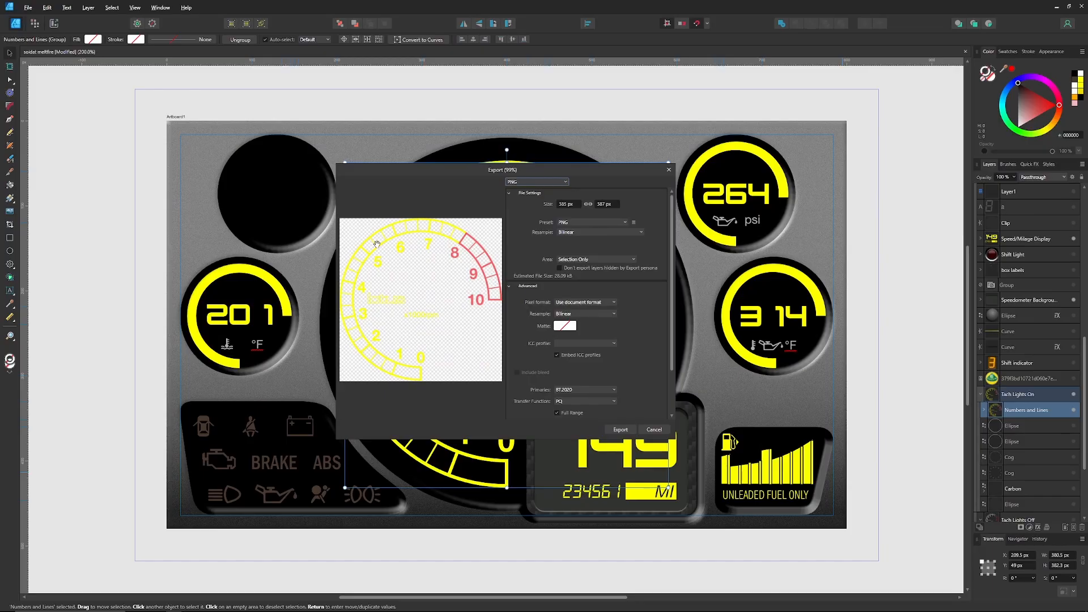
Export the selection to C:\Garw\images as tach_markers_lit.png, then check the file in File Explorer and return to the dashboard design
left_click(620, 431)
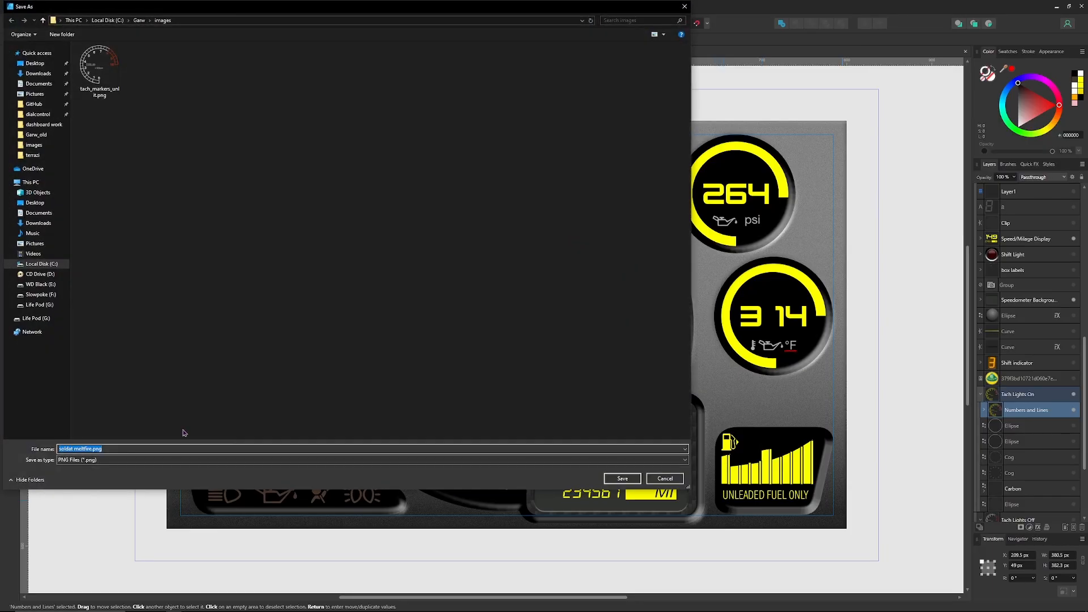
type("tach_")
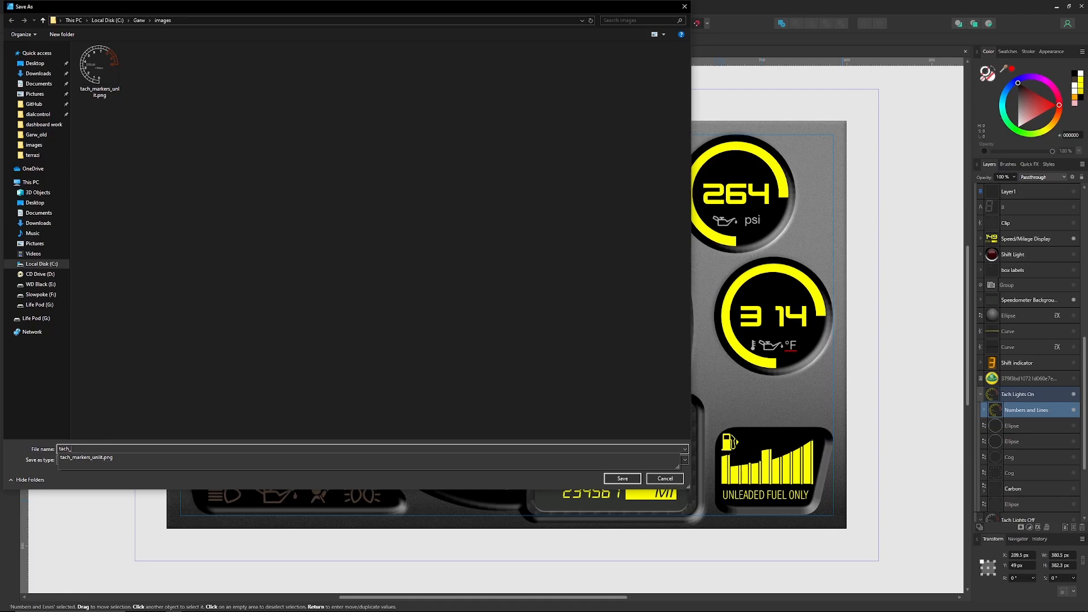
type("lit.png")
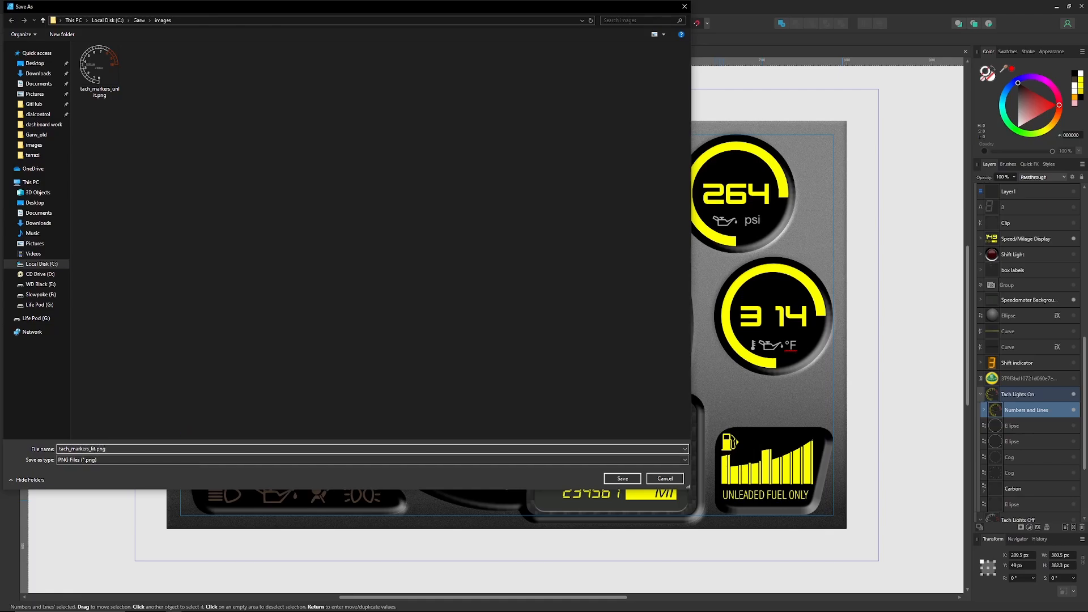
key("Return")
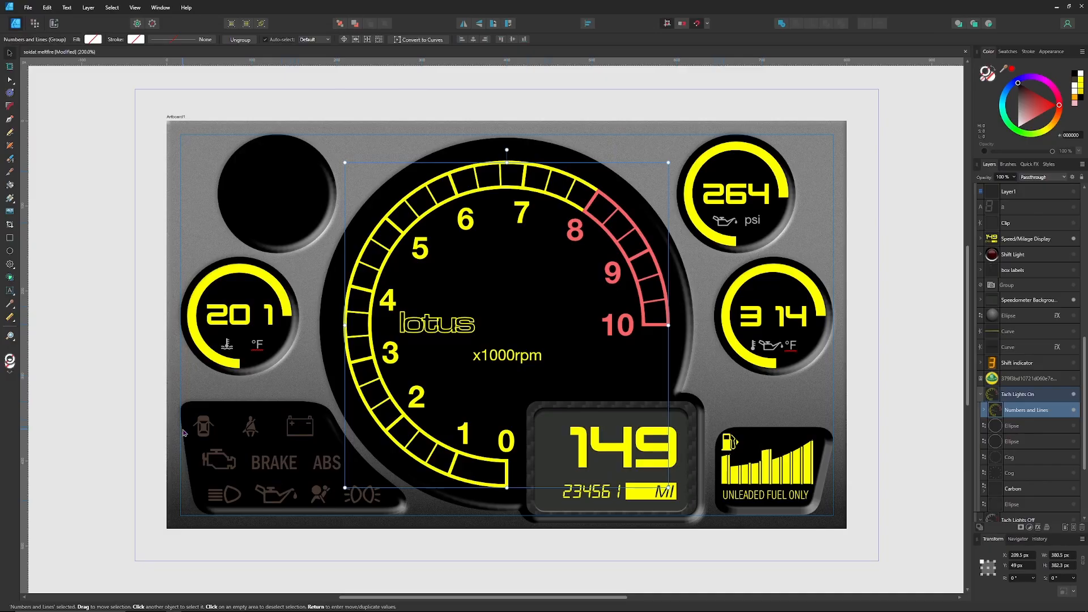
key("alt+Tab")
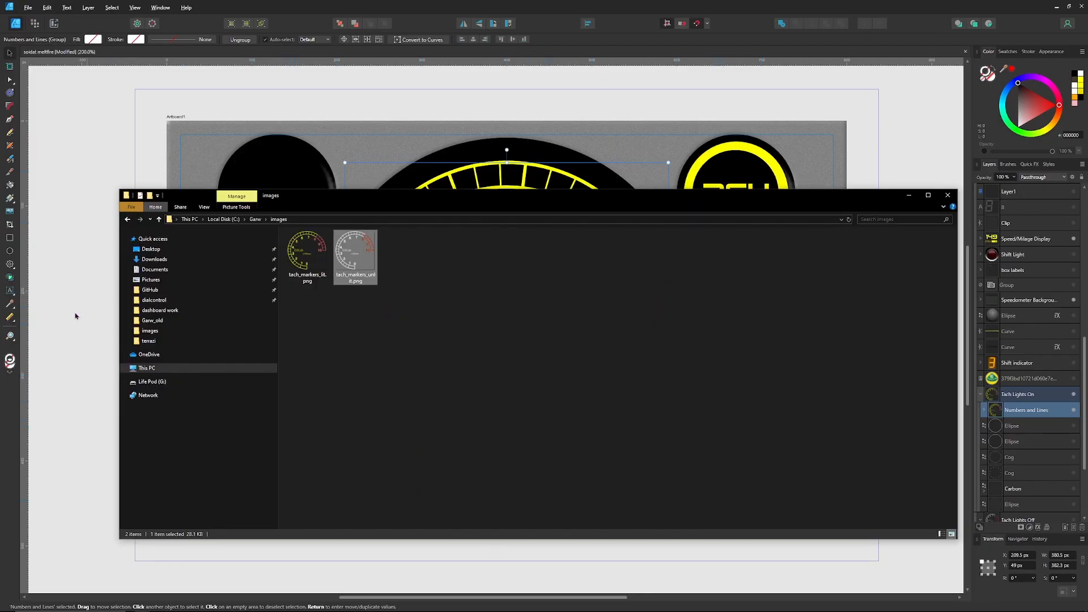
left_click(37, 380)
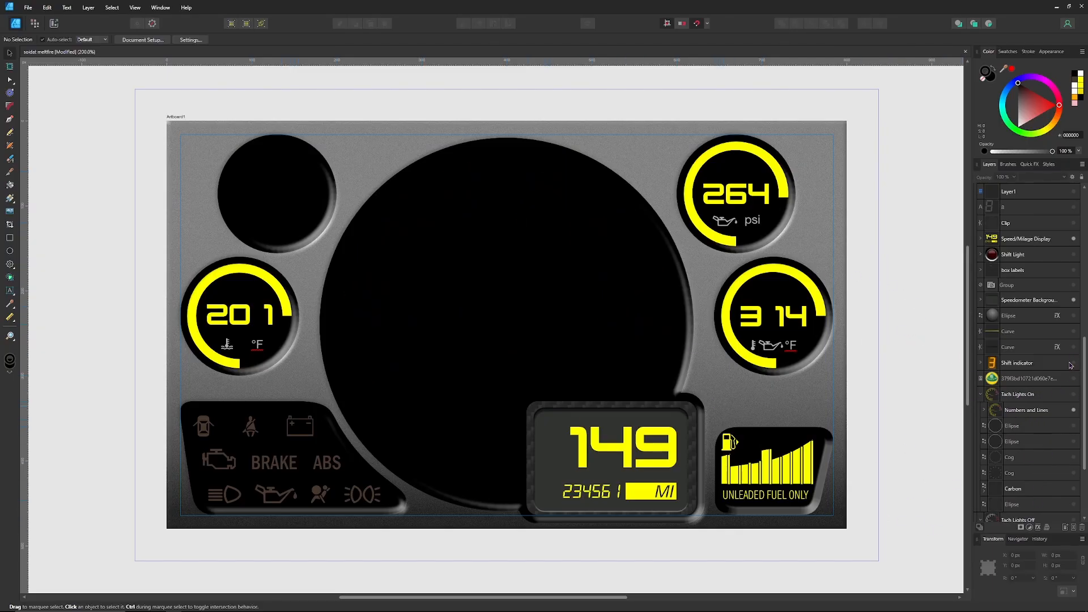
Show the Shift indicator group and hide its 3 gear layer so only the indicator background remains
left_click(982, 365)
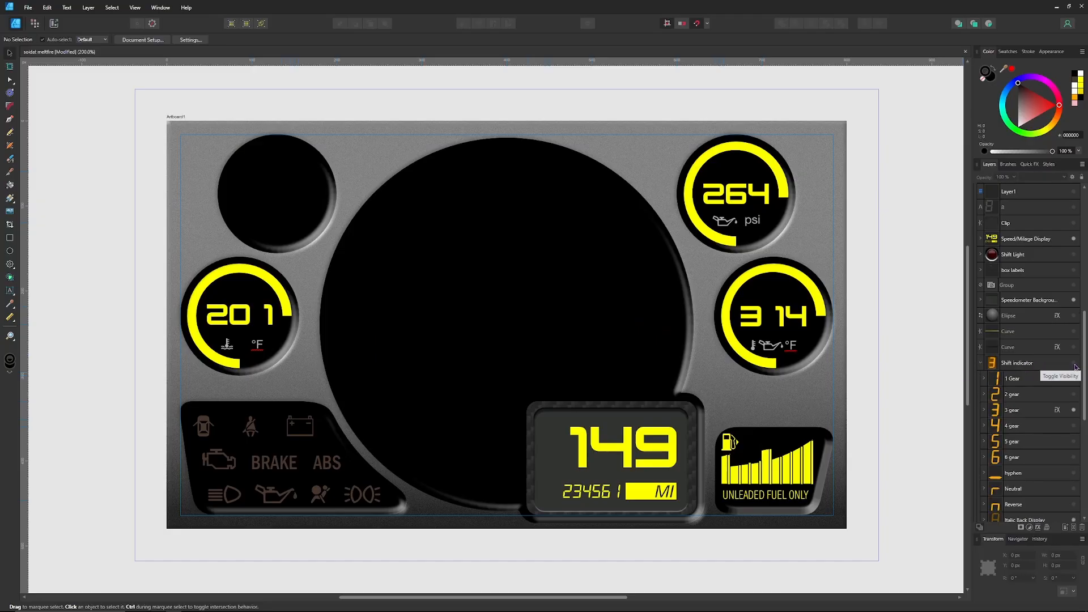
left_click(1073, 363)
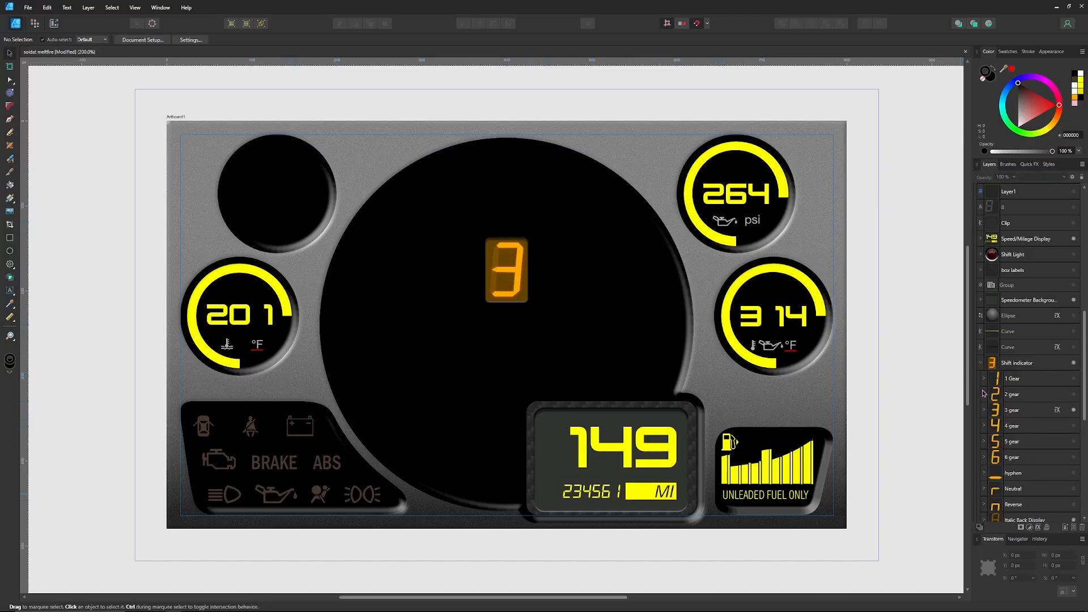
left_click(1073, 410)
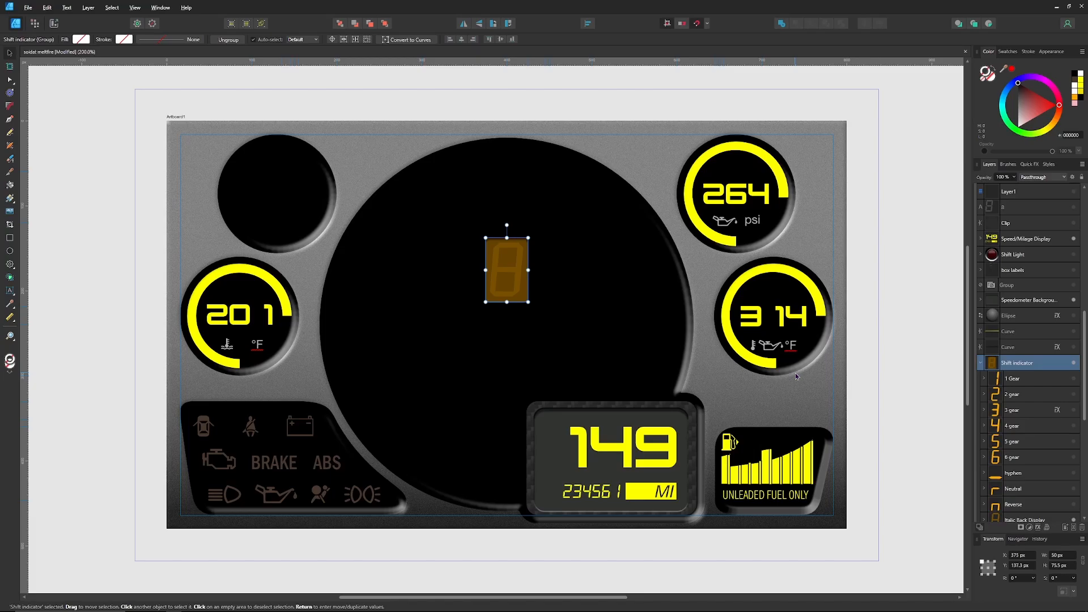
Export only the Shift indicator group as a PNG named shift_indicator_bkg.png in C:\Garw\images
key("ctrl+alt+shift+w")
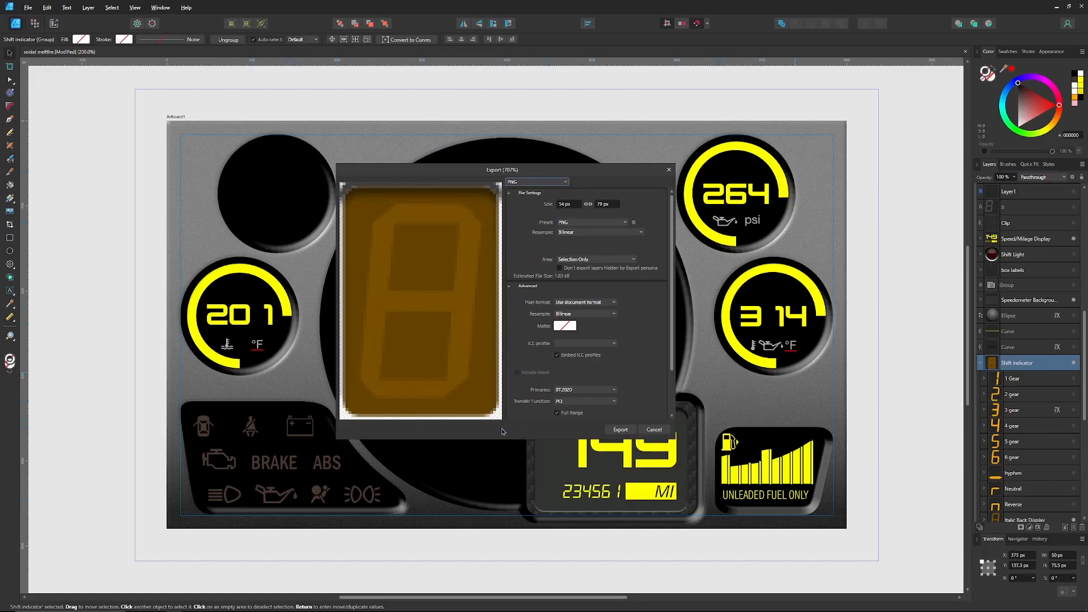
left_click(618, 431)
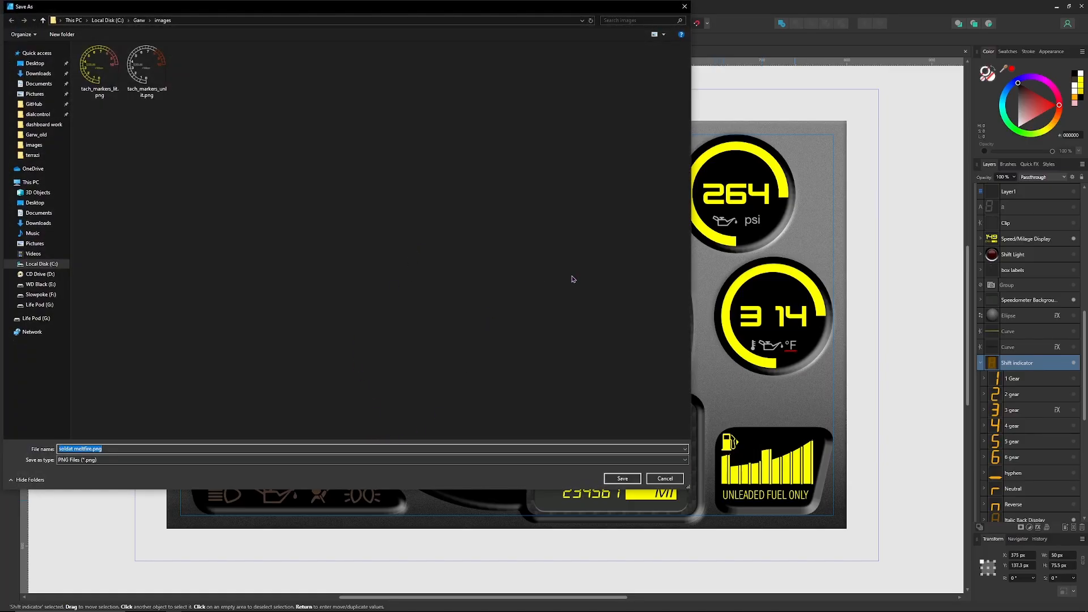
type("s")
type("shif")
key("Return")
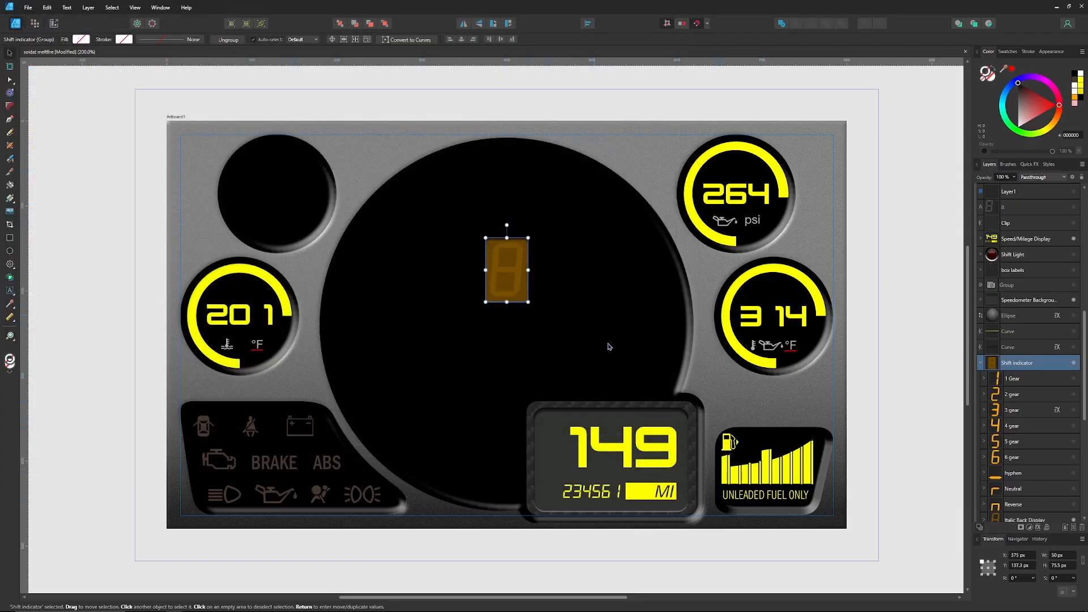
Collapse and hide the Shift indicator group, and select and show the black Curve with effects directly above it
left_click(978, 364)
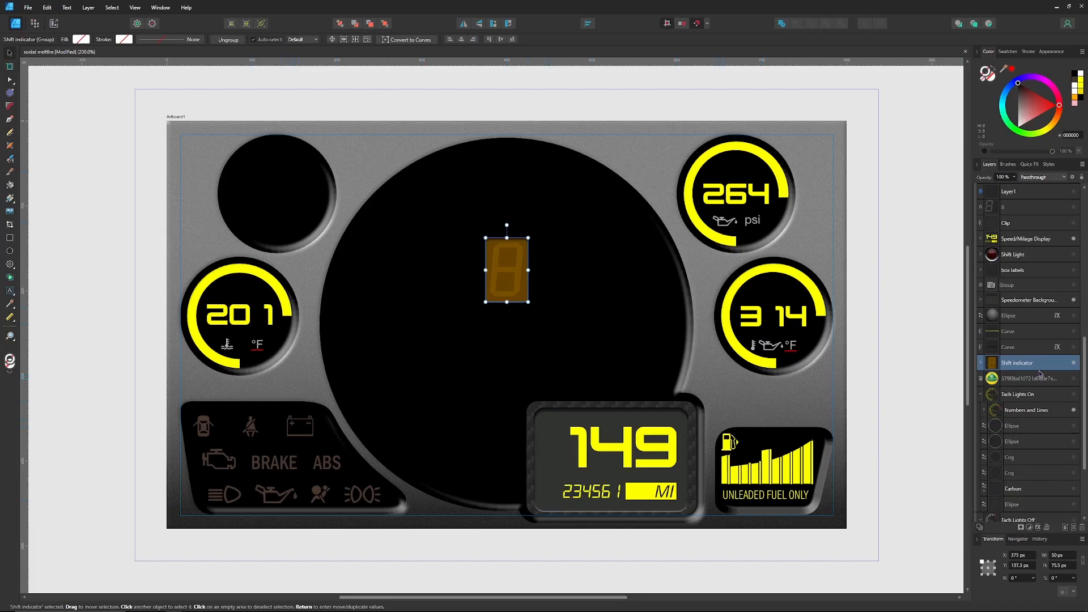
left_click(1024, 344)
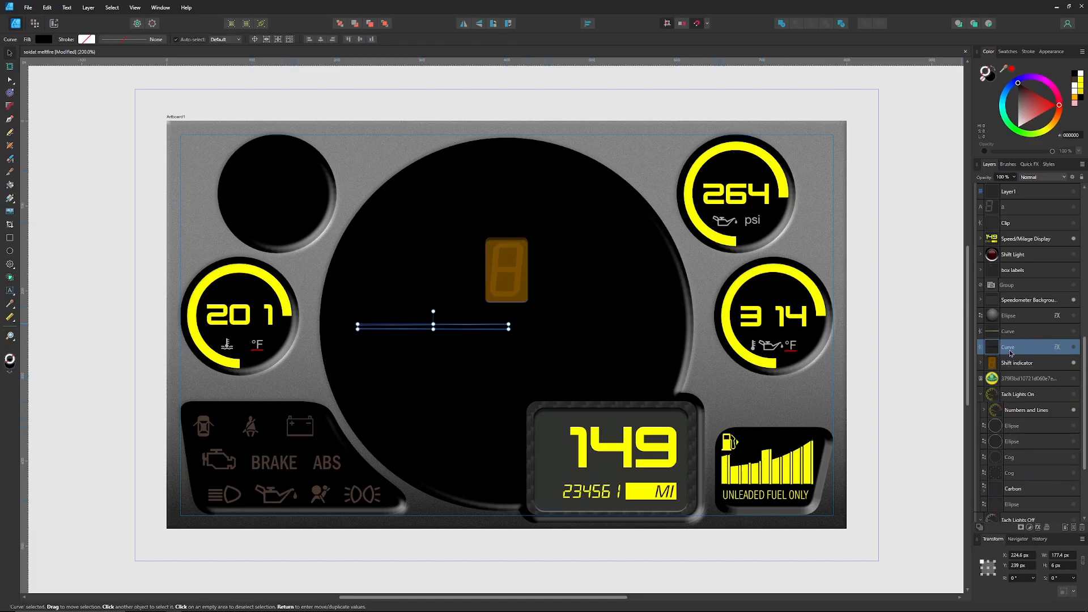
left_click(1074, 363)
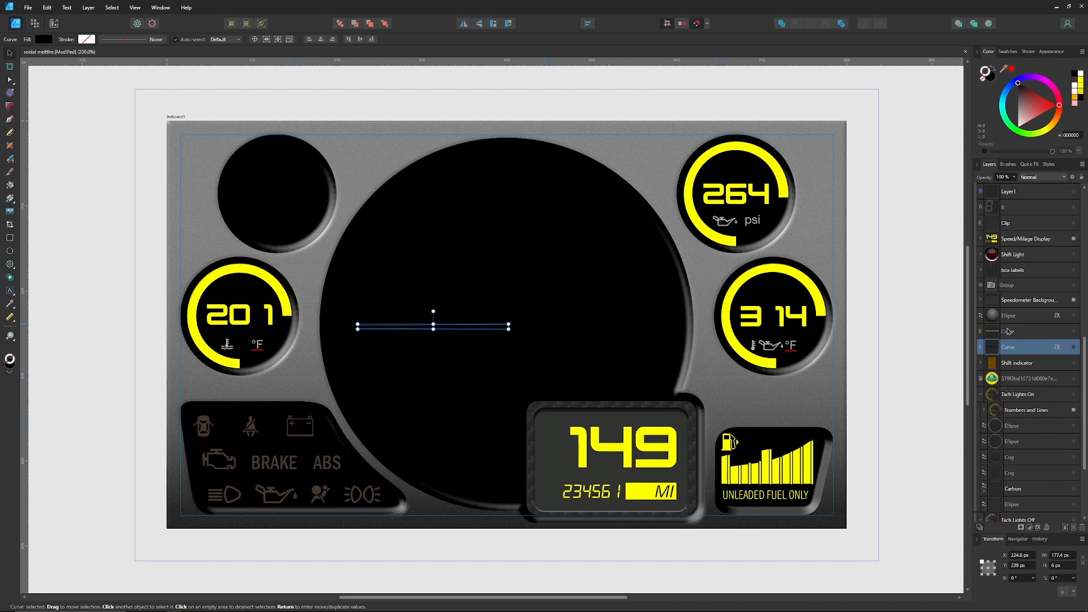
Export the selected black Curve as a PNG named tach_needle_dropshadow.png in C:\Garw\images
key("ctrl+alt+shift+s")
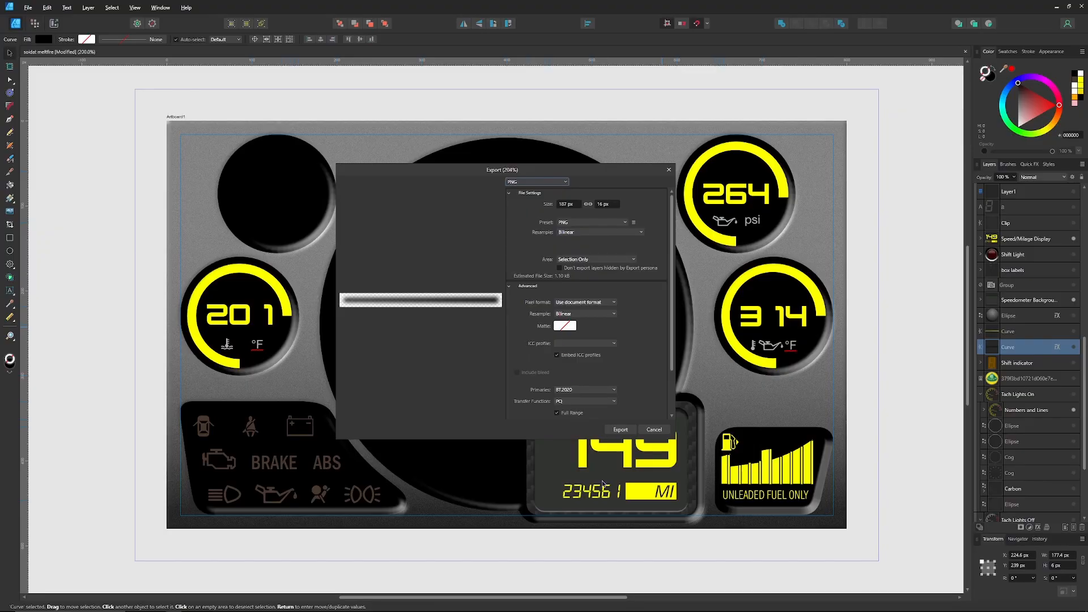
left_click(619, 430)
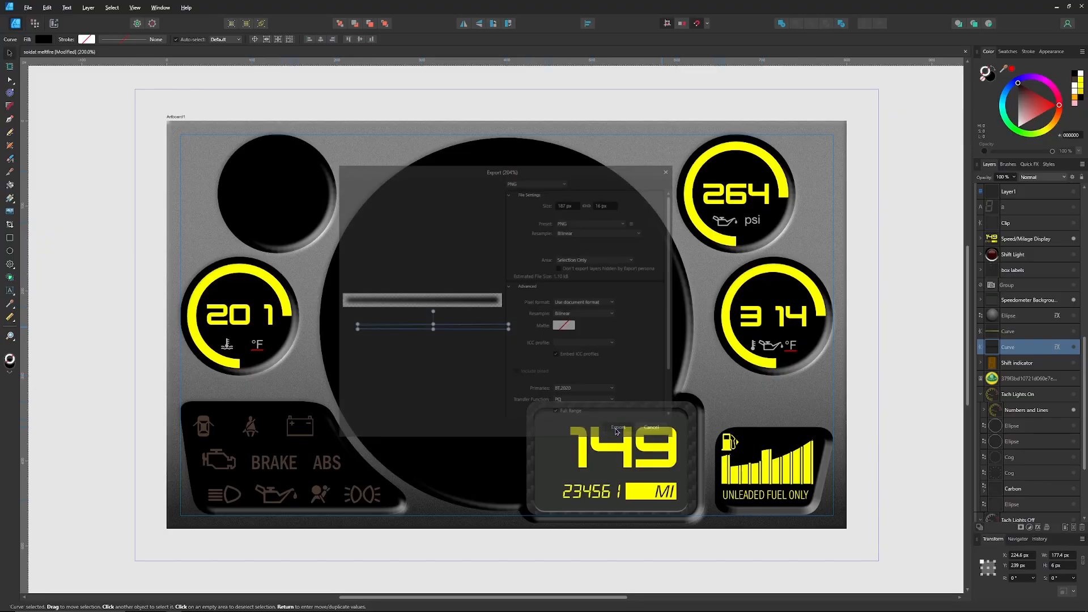
type("tach_")
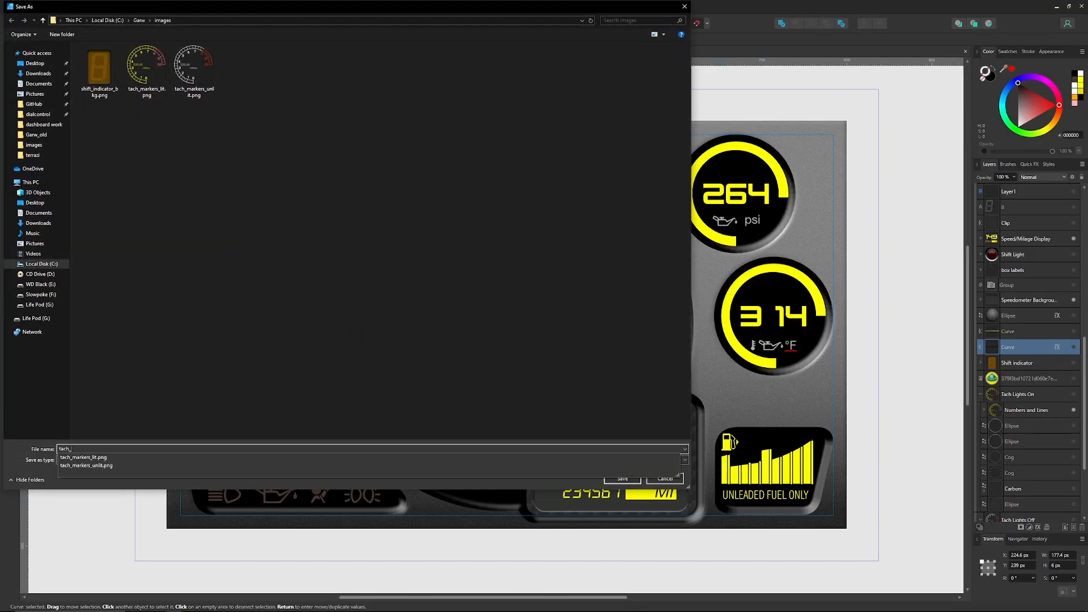
type("nee")
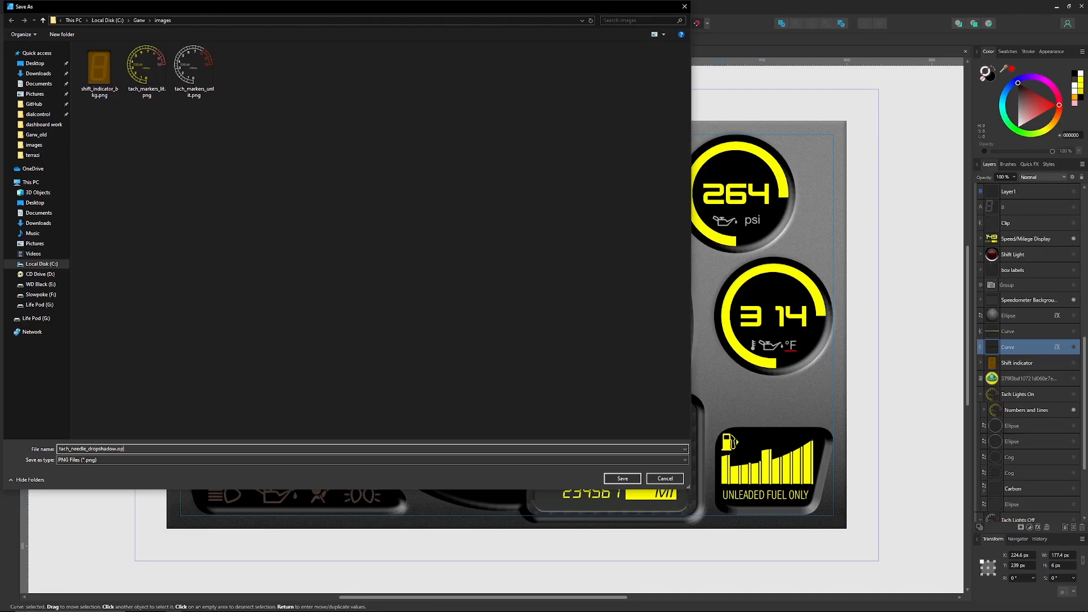
type("dle_dropshadow.png")
key("Return")
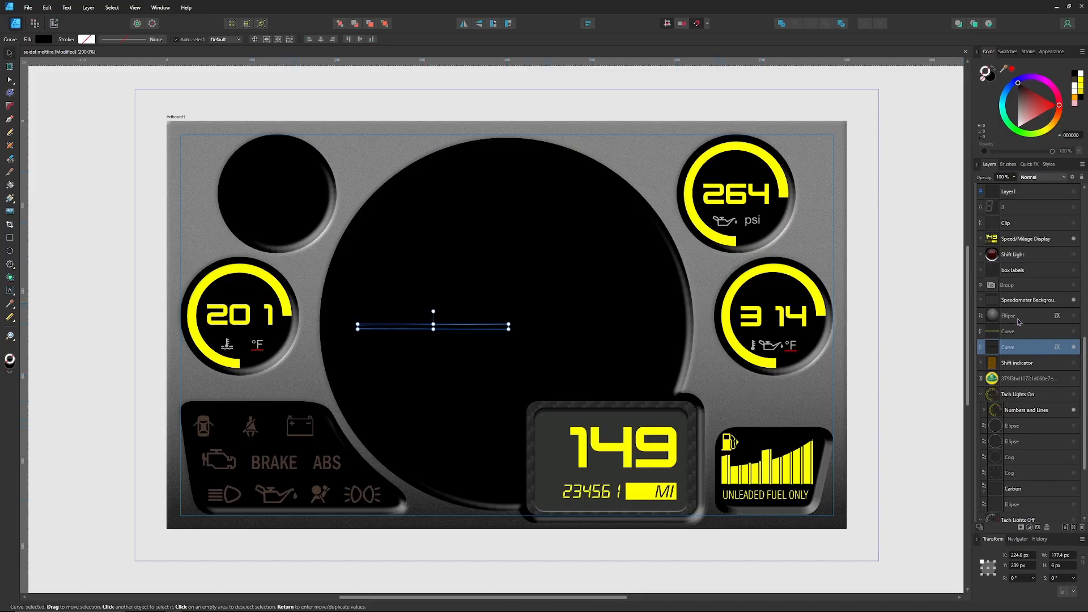
Hide the black shadow Curve, and select and show the yellow needle Curve above it
left_click(1022, 334)
left_click(1075, 348)
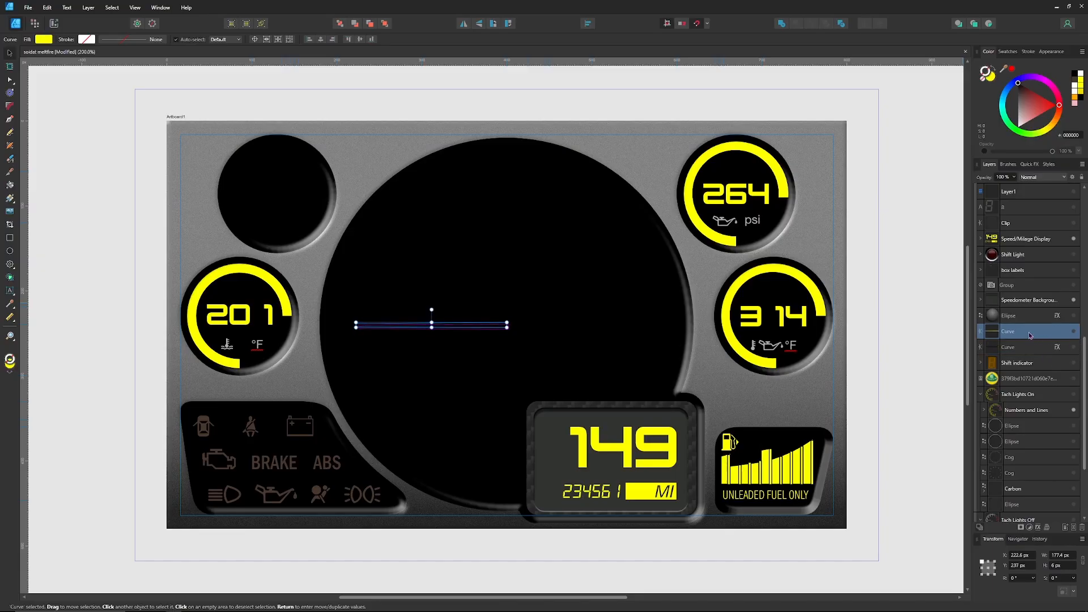
left_click(1073, 332)
Export the selected yellow Curve as a PNG named tach_needle.png, adapting the existing tach_needle_dropshadow.png file name
key("ctrl+alt+shift+s")
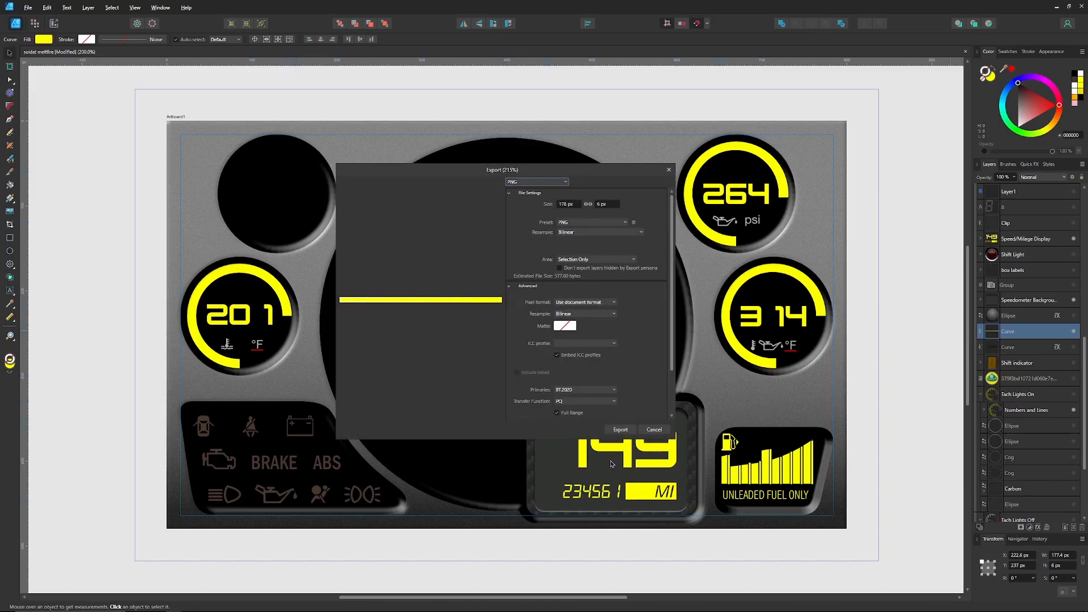
left_click(621, 432)
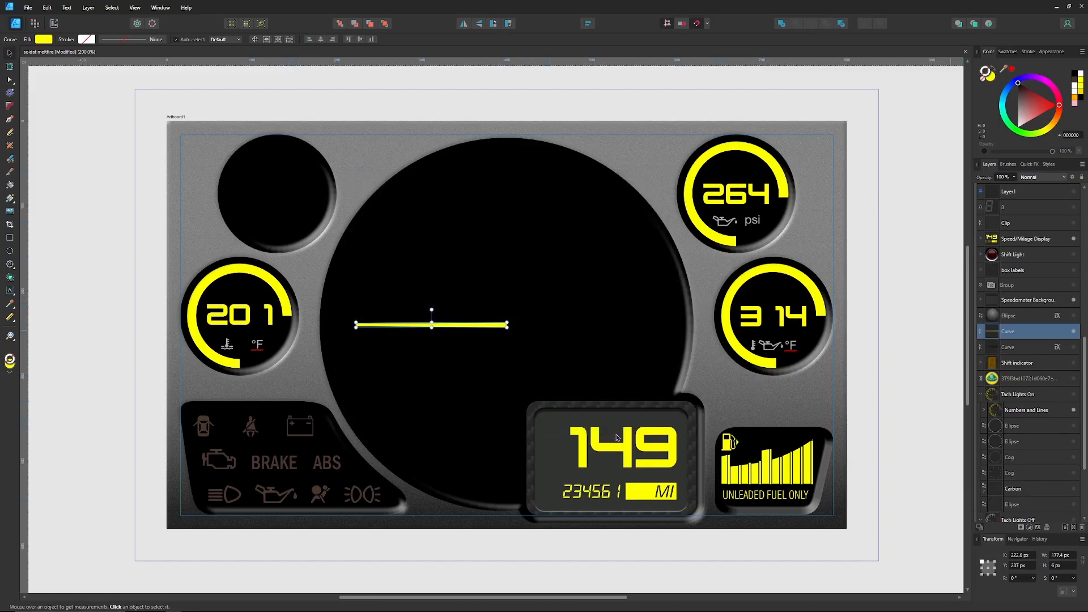
left_click(241, 66)
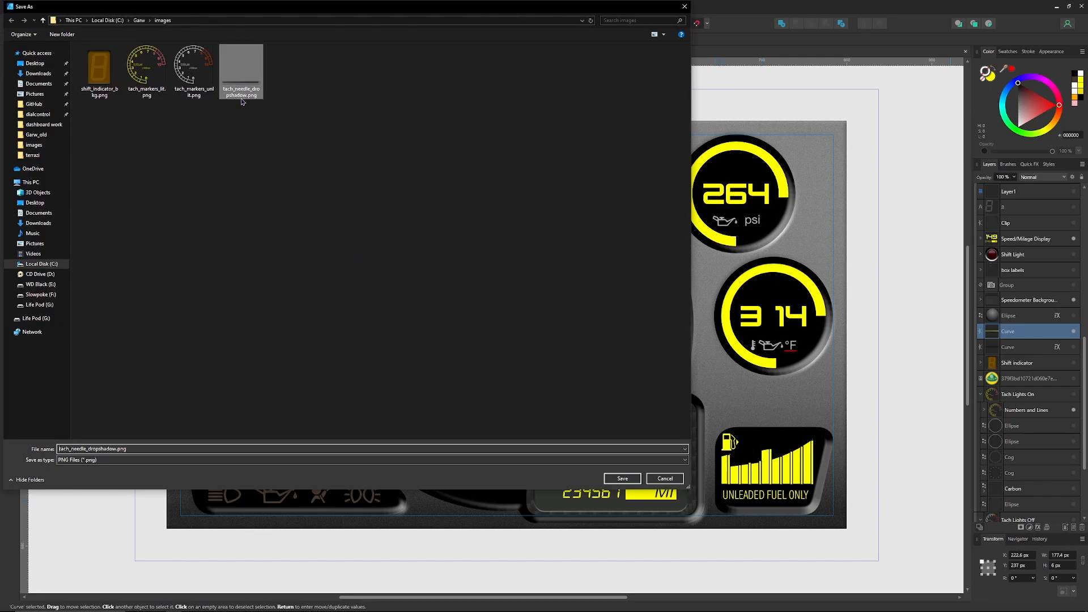
left_click(107, 449)
left_click(107, 449)
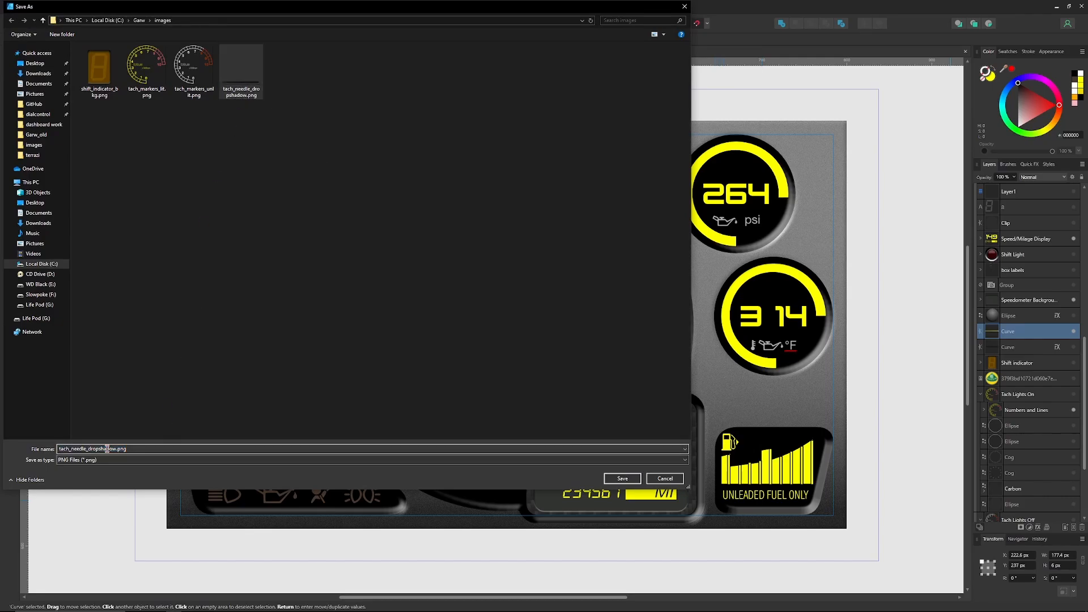
key("BackSpace")
key("BackSpace")
key("BackSpace")
key("BackSpace")
key("BackSpace")
key("BackSpace")
key("BackSpace")
key("BackSpace")
key("BackSpace")
key("BackSpace")
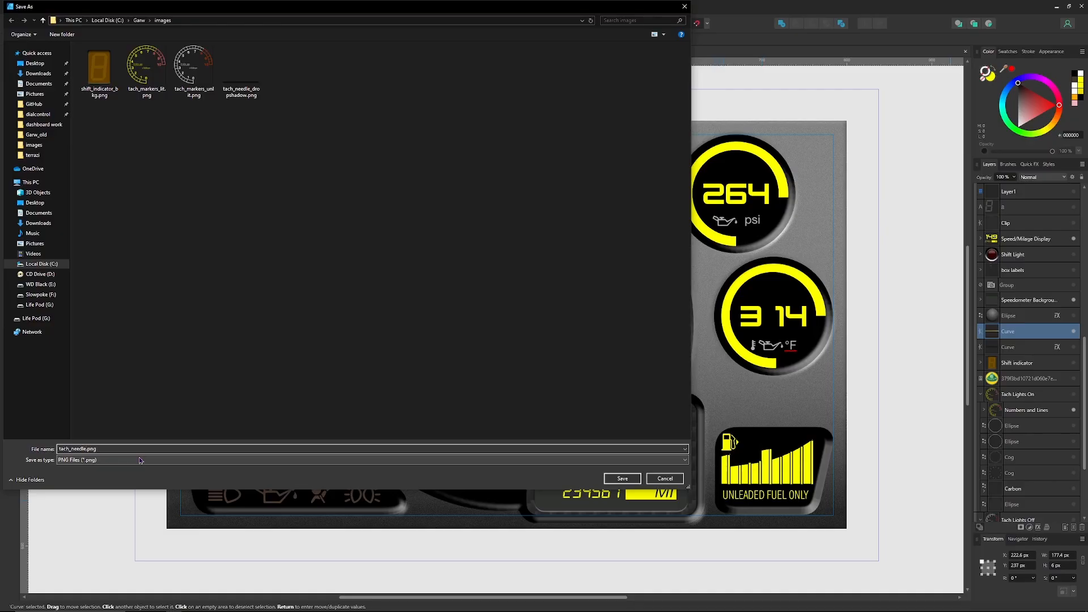
left_click(622, 479)
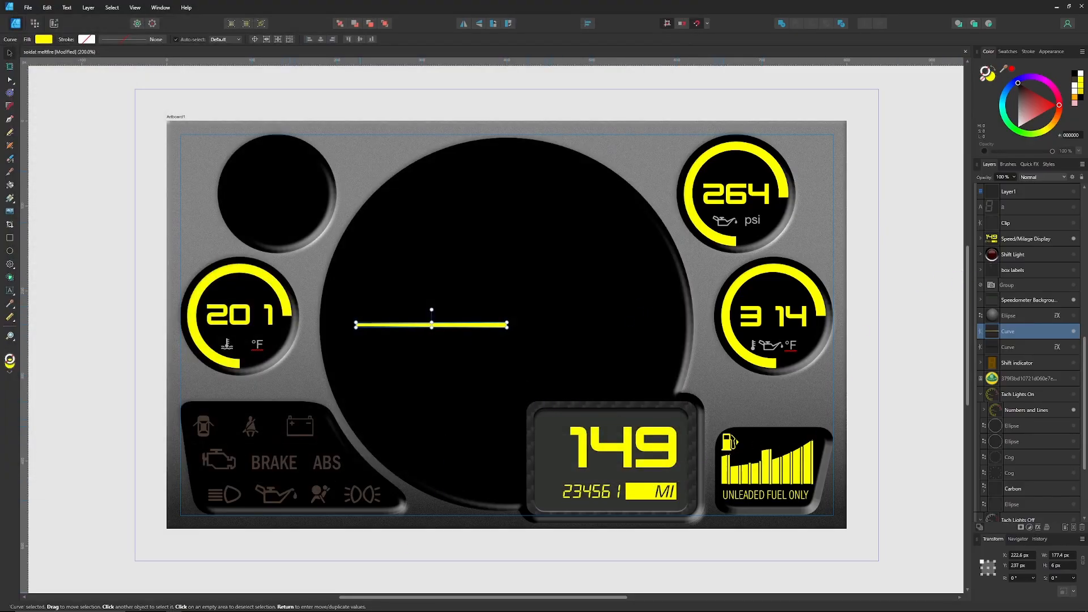
Check the exported tach_needle.png in File Explorer's images folder, then return to the dashboard design
left_click(144, 605)
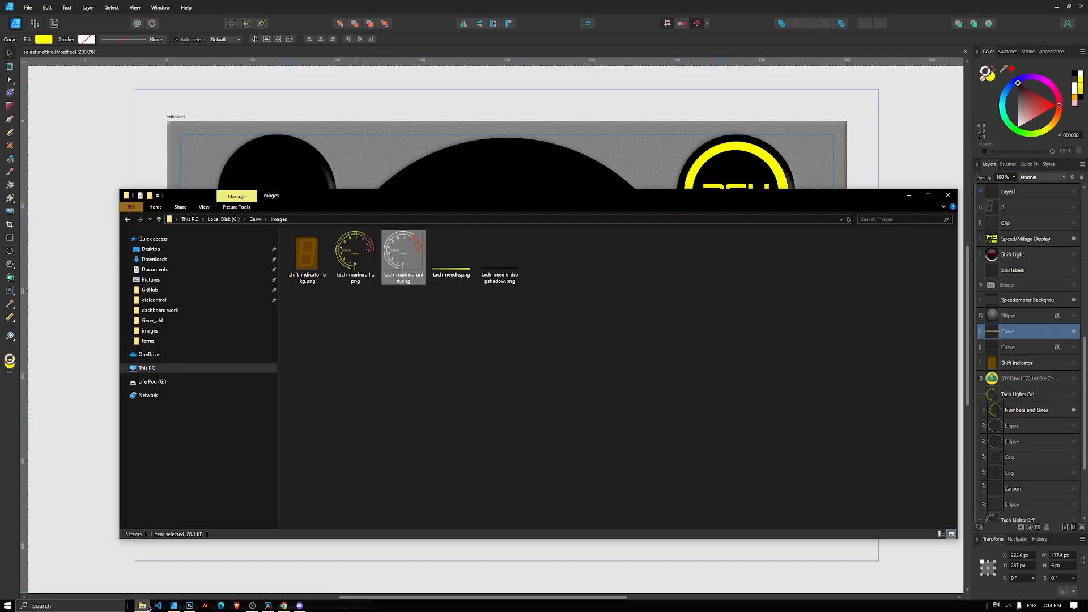
left_click(469, 276)
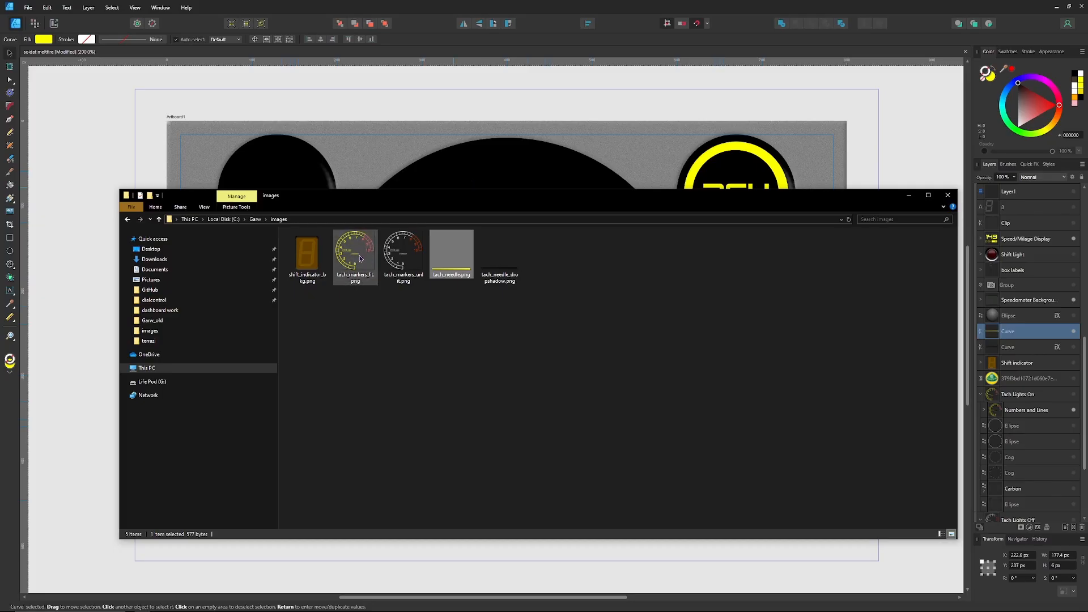
left_click(527, 166)
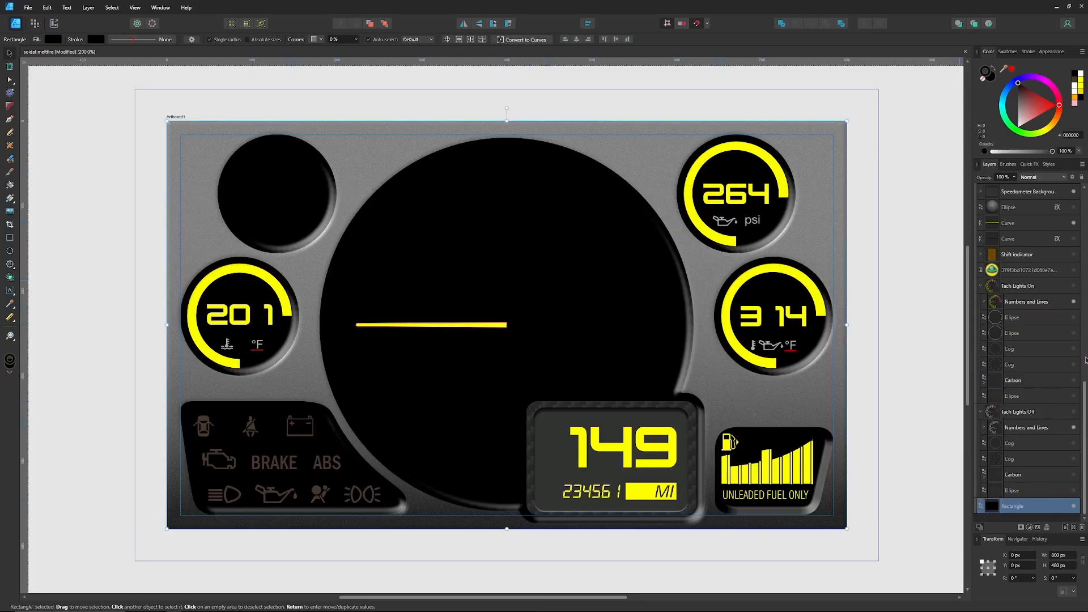
Select the grey pivot Ellipse at the tachometer's centre and make it visible
scroll(1057, 356, "up", 2)
scroll(1057, 356, "up", 2)
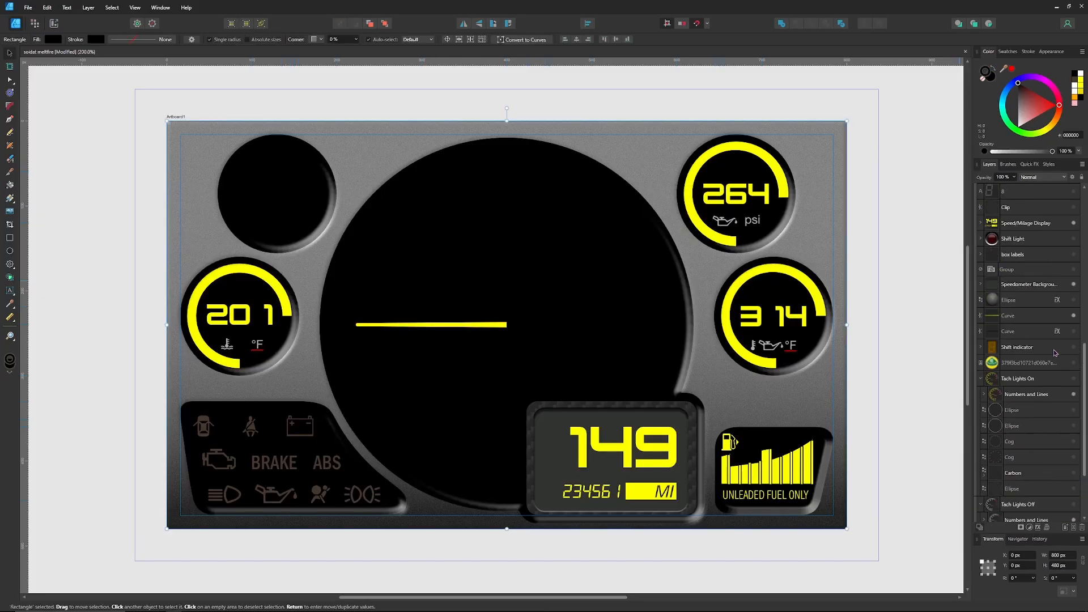
left_click(1020, 300)
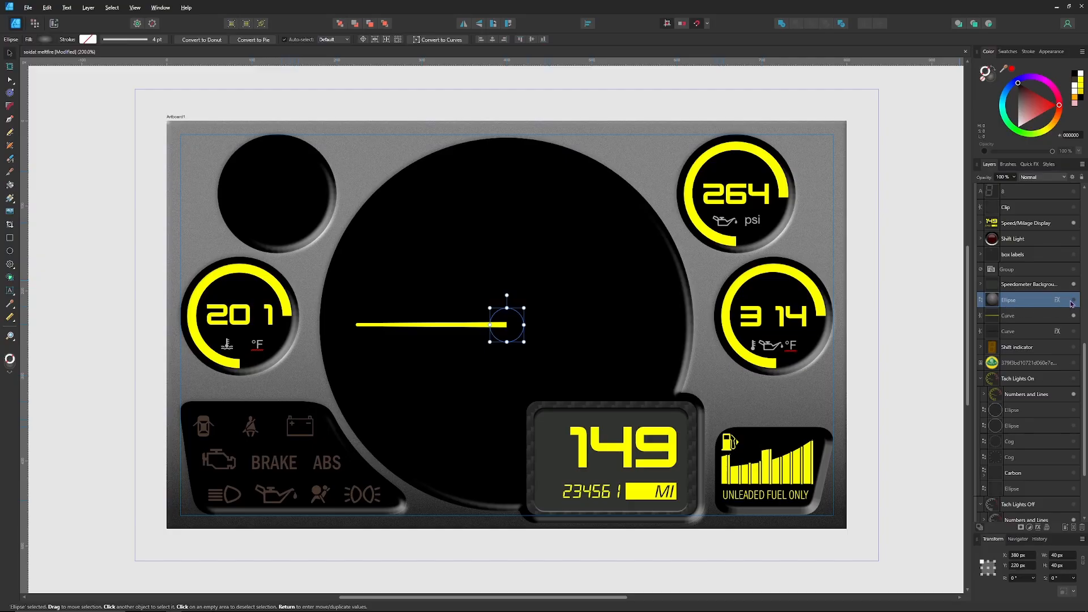
left_click(1072, 304)
double_click(1015, 300)
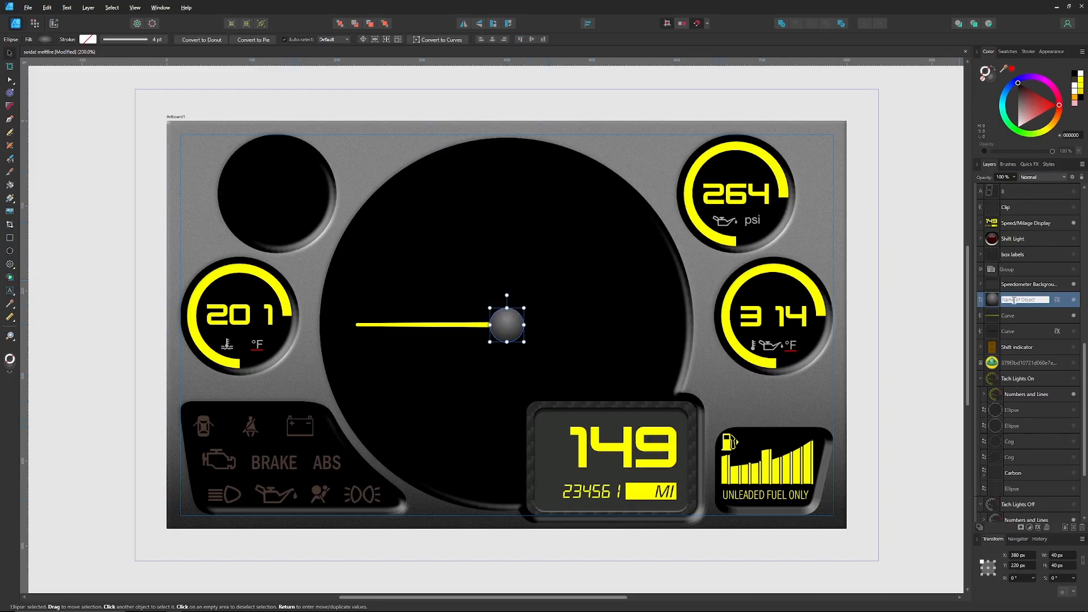
Export the selected pivot Ellipse as a PNG named tach_center.png in C:\Garw\images
key("alt")
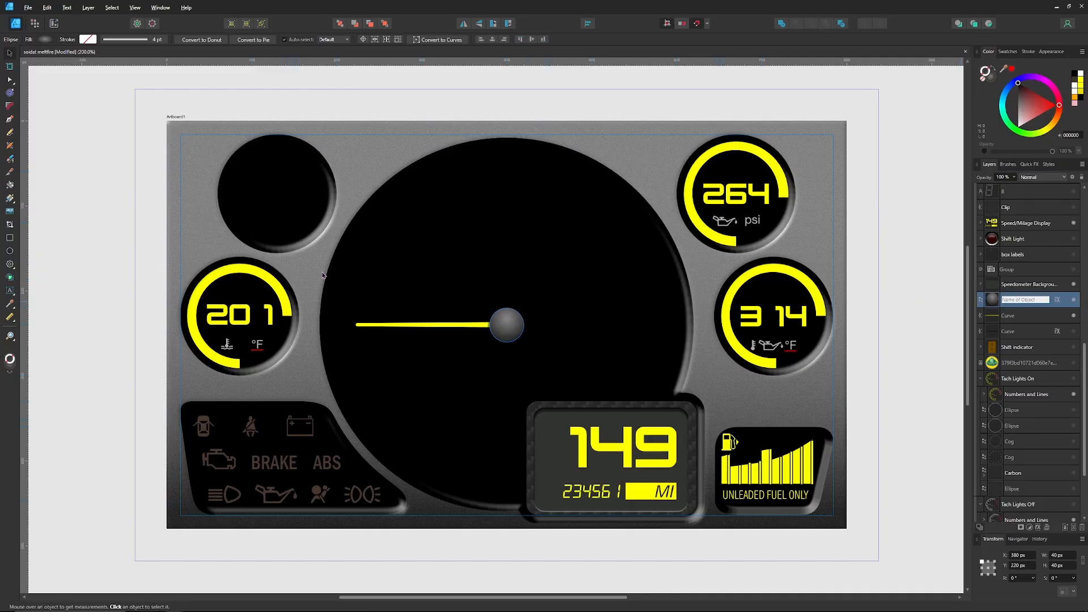
left_click(996, 303)
key("ctrl+alt+shift+w")
left_click(604, 432)
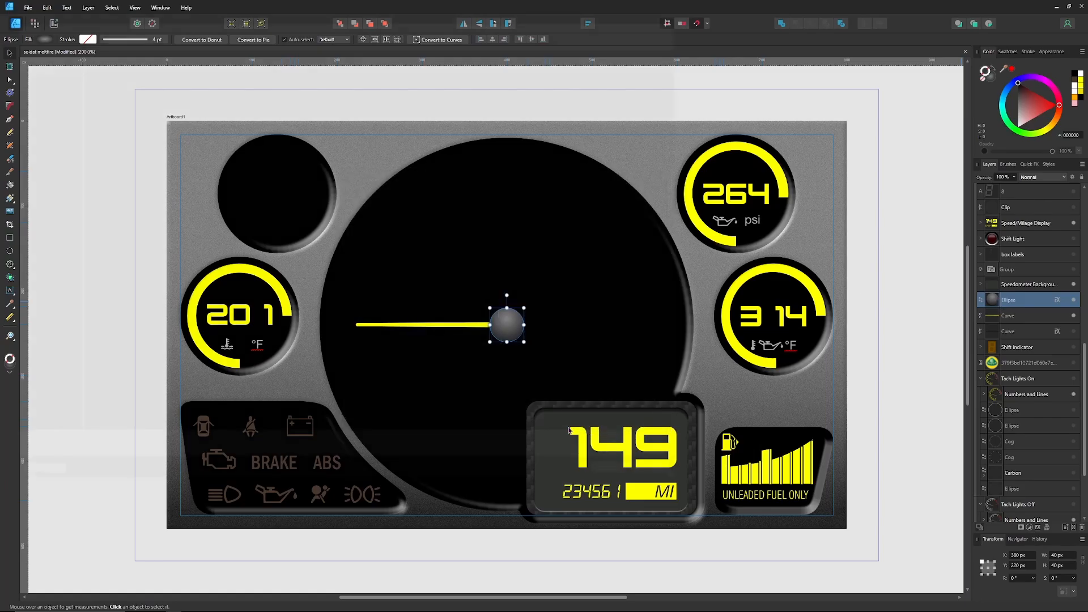
type("tach_center.png")
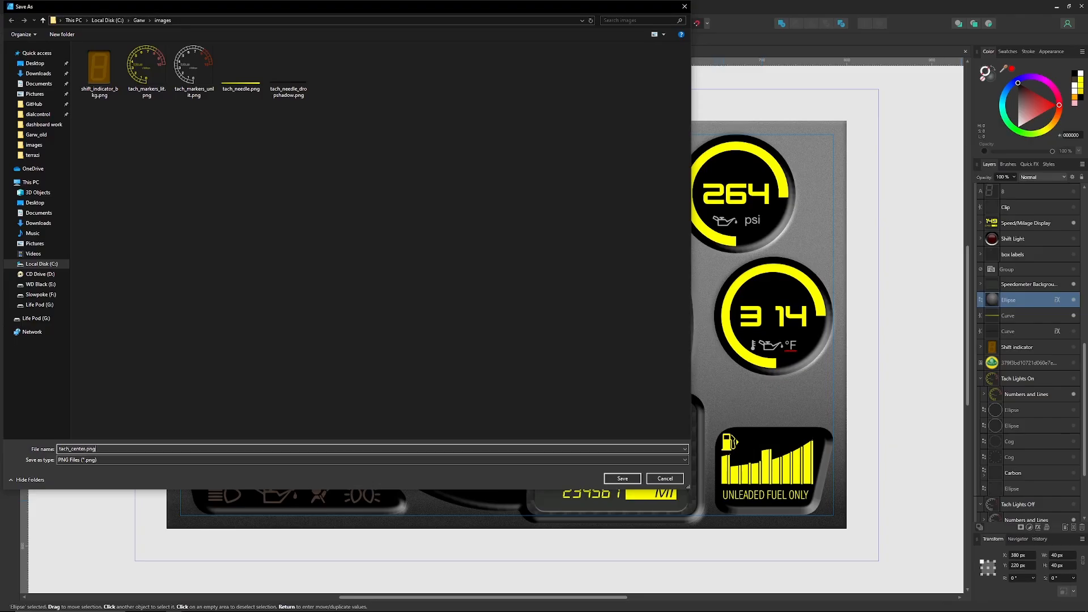
key("Return")
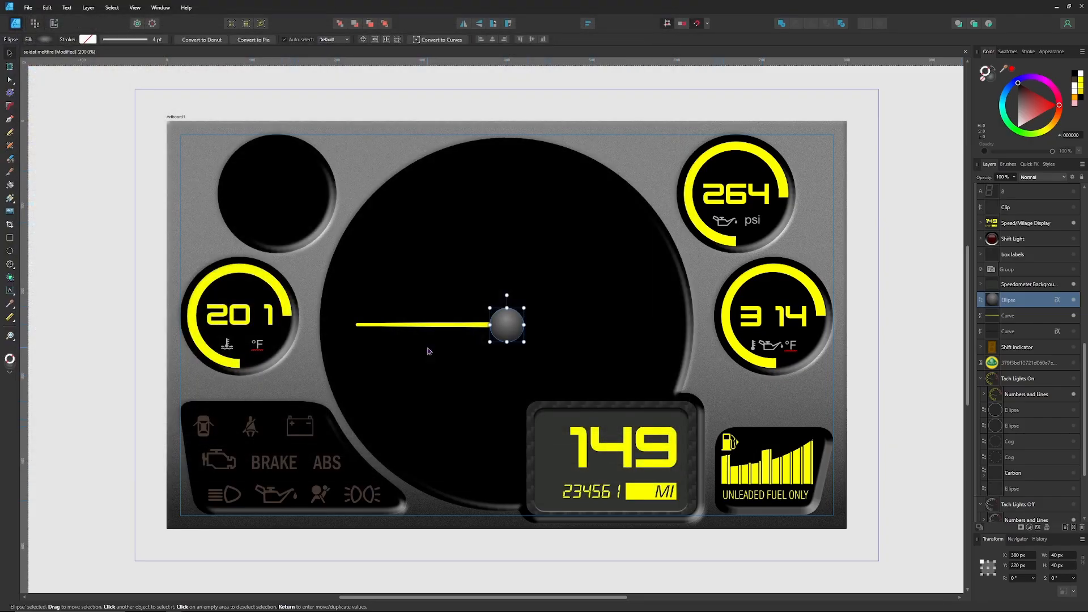
Hide the pivot Ellipse, and select the dashboard cover's black Curve together with the Light Mask directly below it
left_click(1075, 301)
scroll(1018, 380, "up", 5)
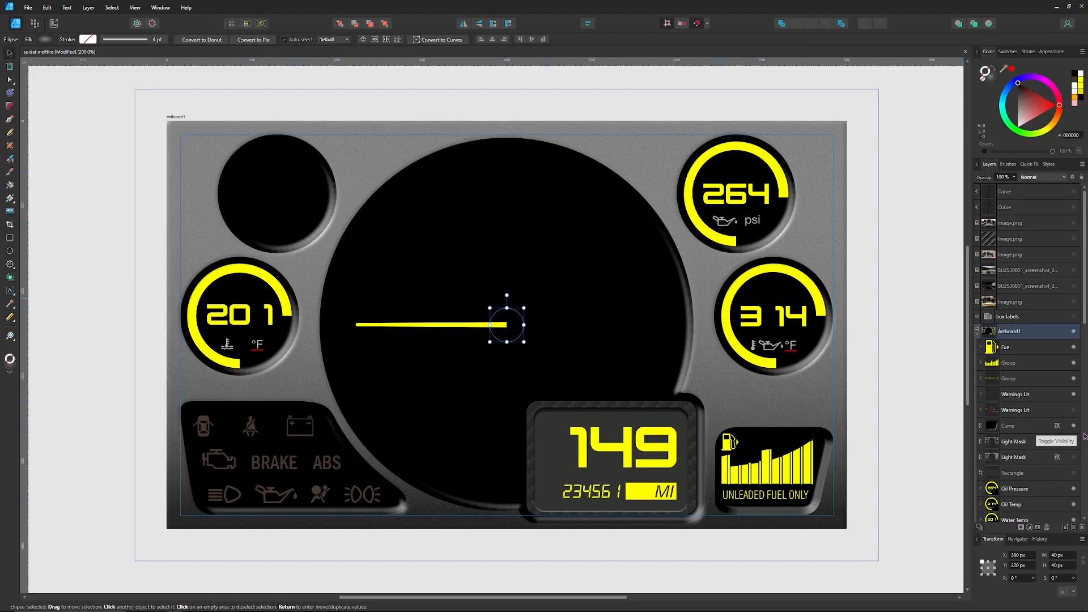
left_click(1015, 426)
left_click(1014, 442, "shift")
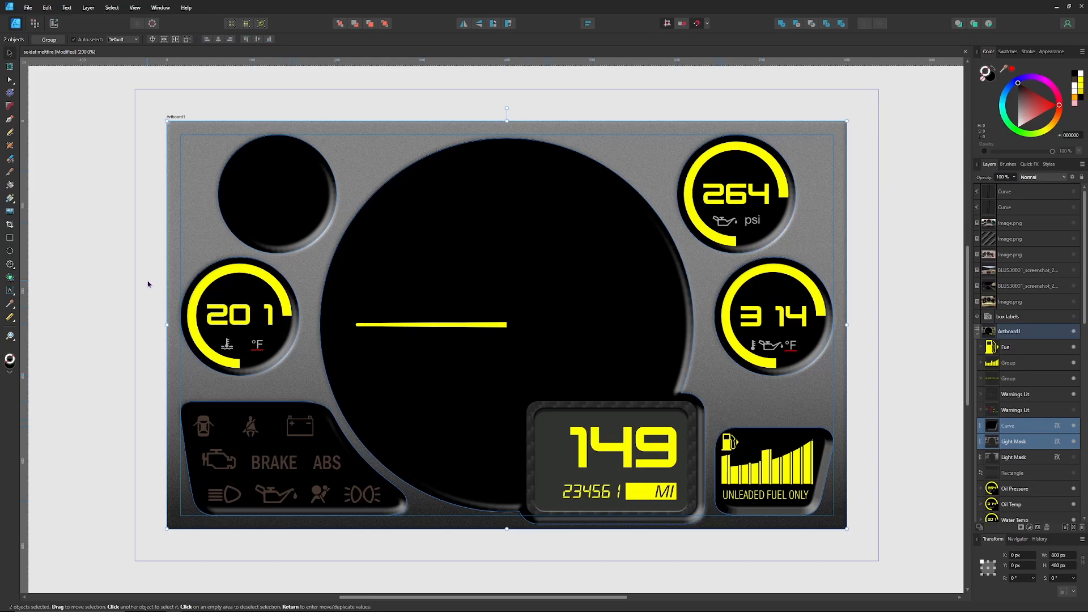
Export the selected Curve and Light Mask as one PNG named meltfire_mask.png in C:\Garw\images
key("ctrl+alt+shift+w")
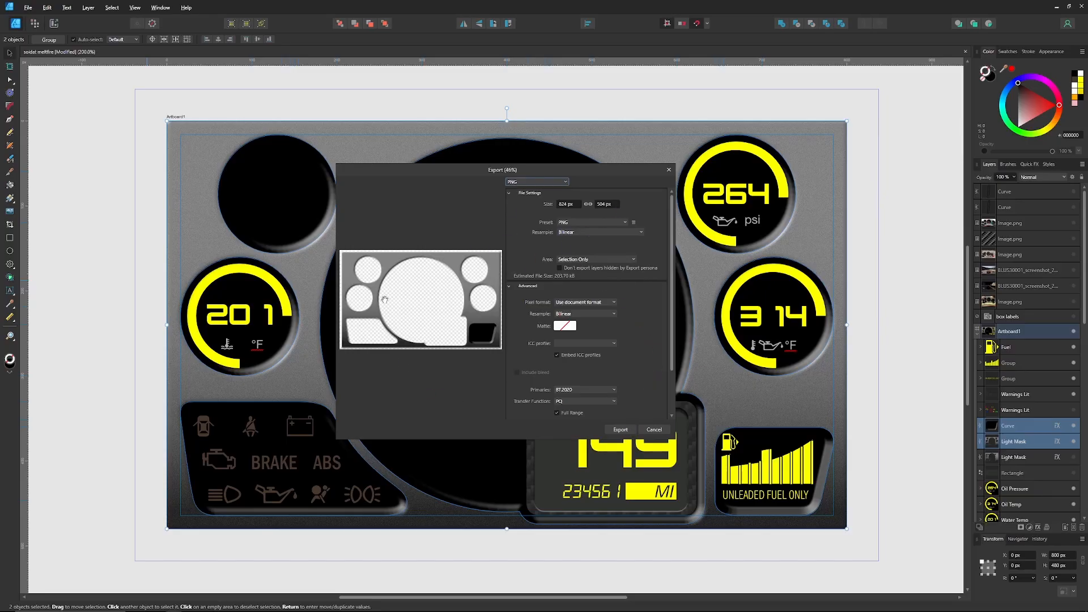
left_click(616, 429)
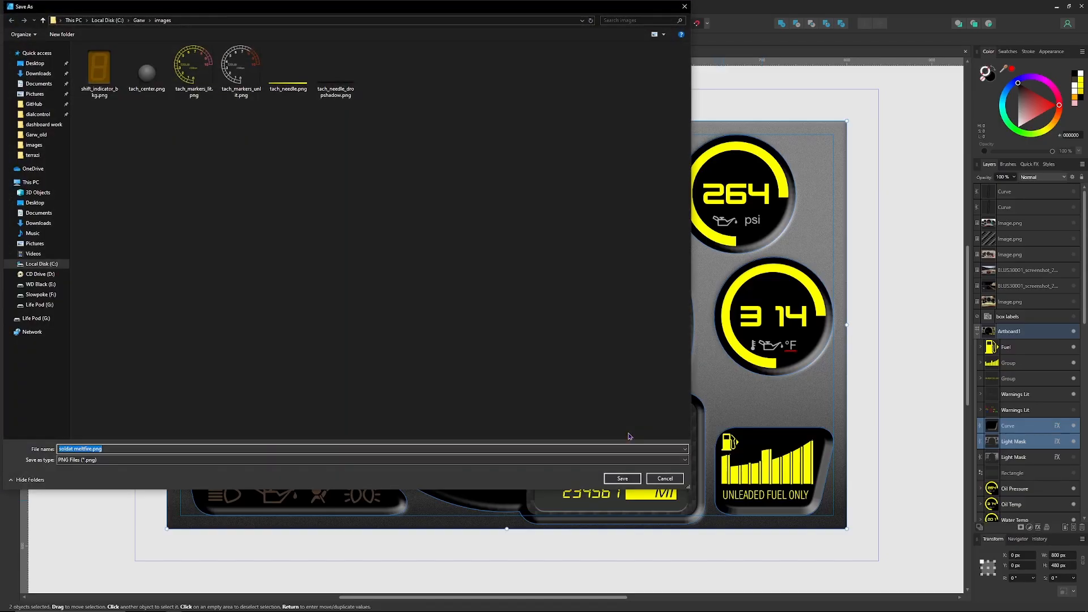
type("meltfire_mask.png")
key("Return")
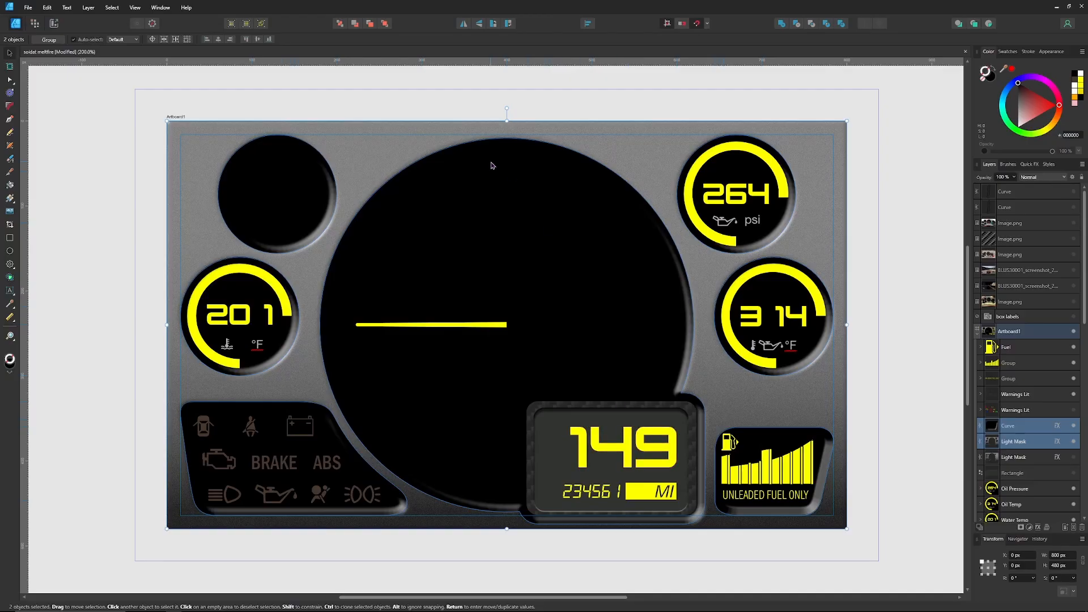
Turn on the Carbon layer inside Tach Lights Off, and keep the Tach Lights On group hidden and collapsed
scroll(1015, 499, "down", 3)
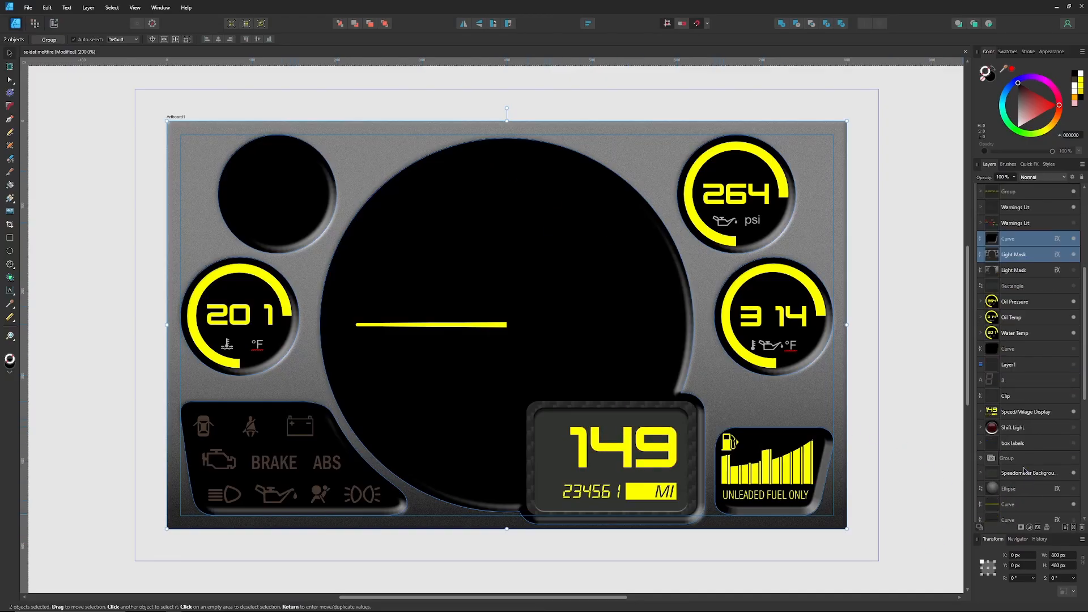
scroll(1025, 471, "down", 2)
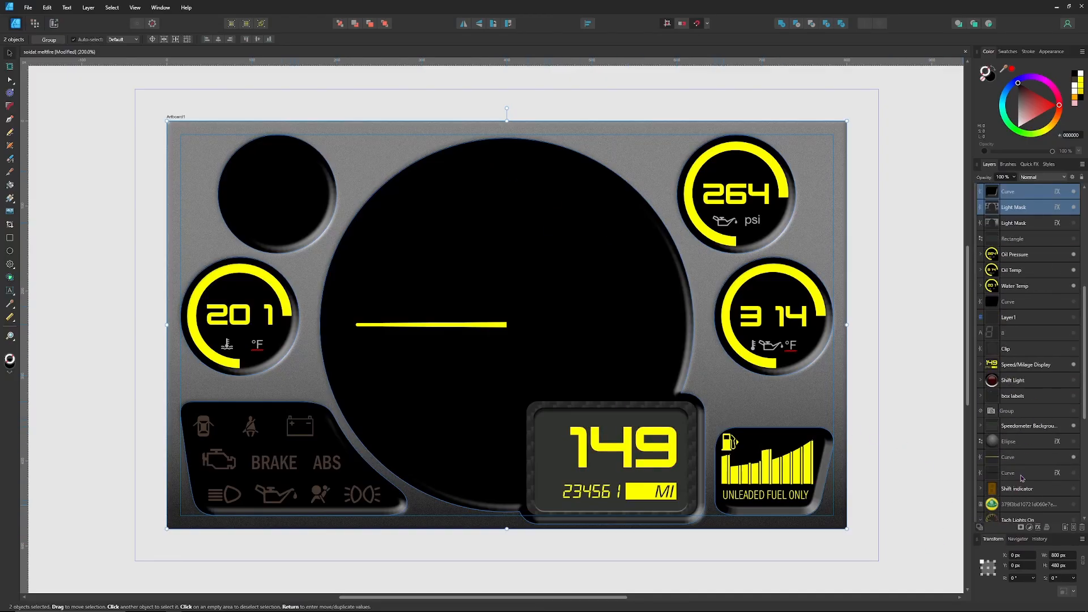
scroll(1023, 478, "down", 4)
scroll(897, 453, "down", 1)
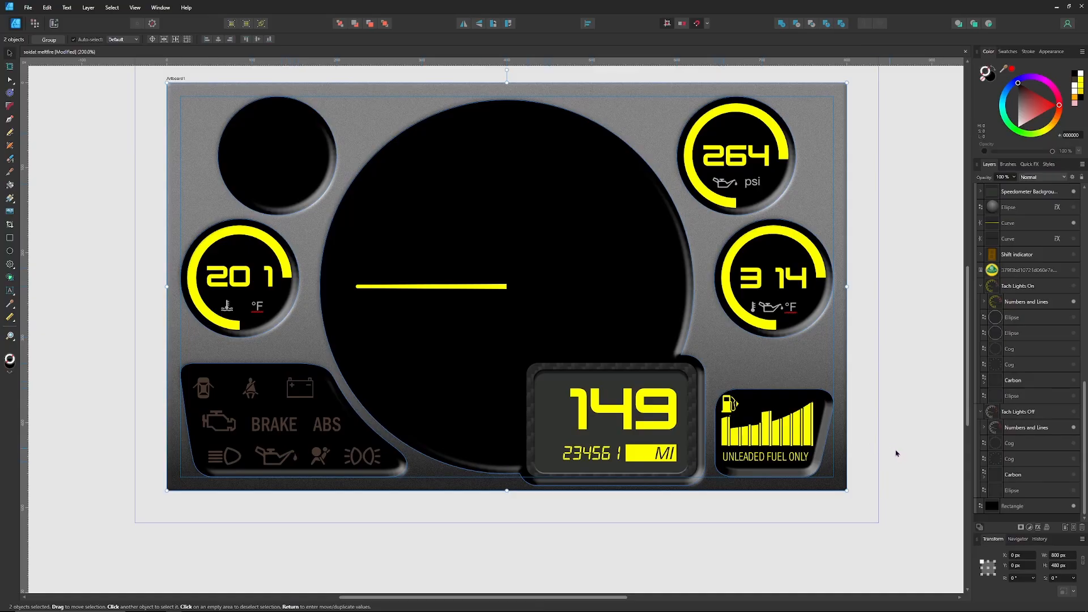
scroll(897, 454, "down", 1)
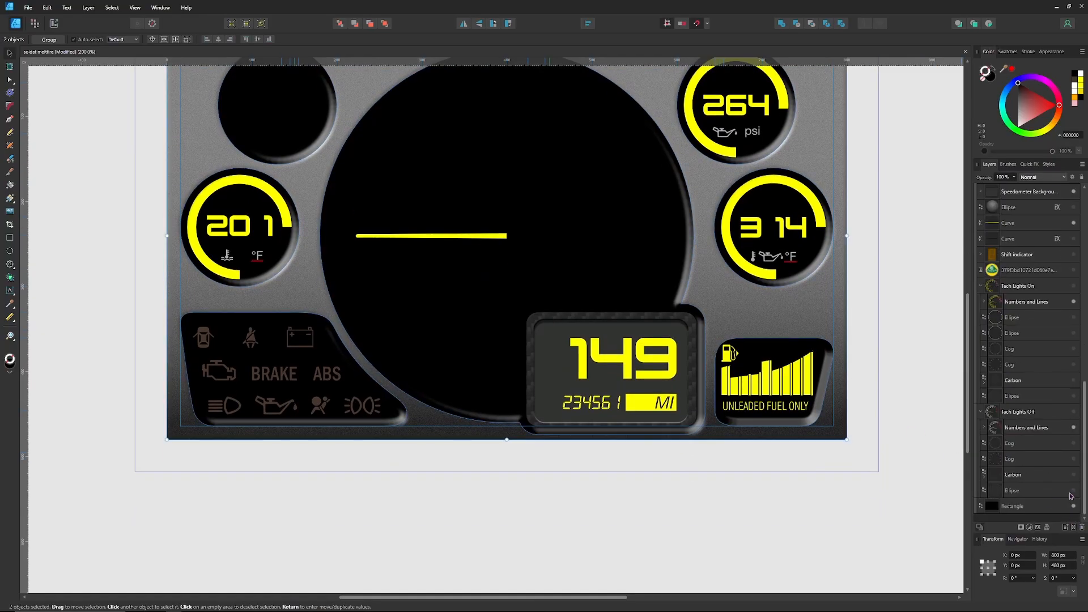
left_click(1074, 475)
left_click(1074, 286)
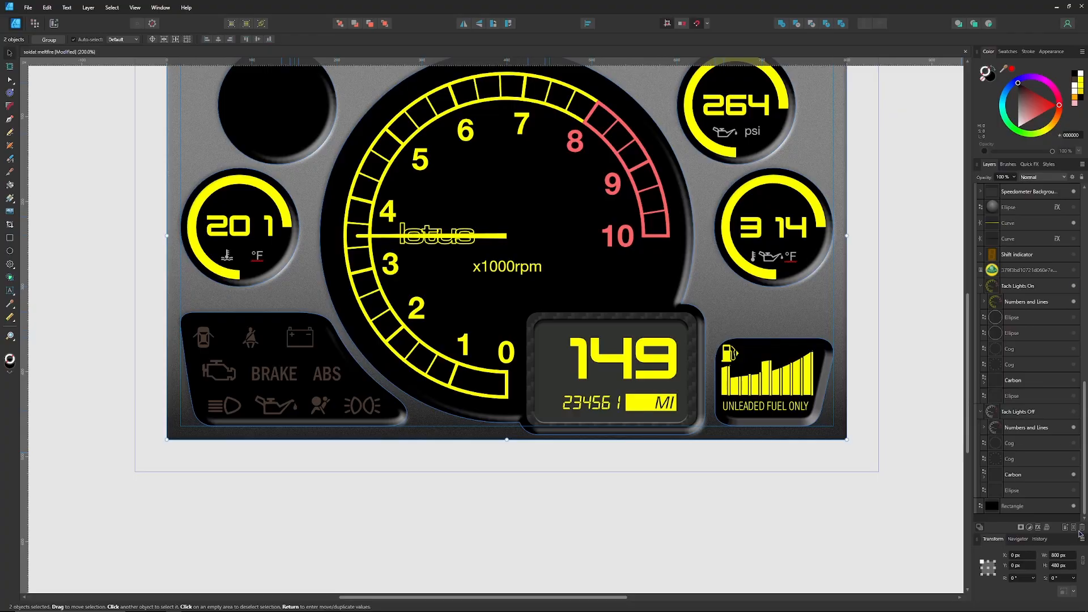
left_click(1074, 286)
left_click(982, 287)
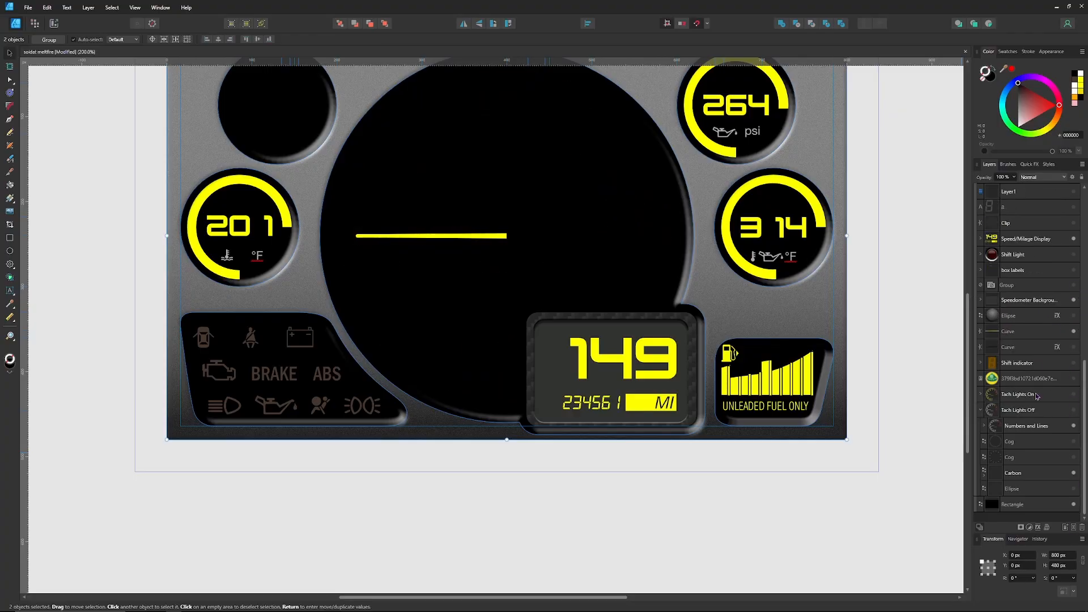
Select the Speedometer Background group and hide the Speed/Milage Display over it
left_click(1073, 411)
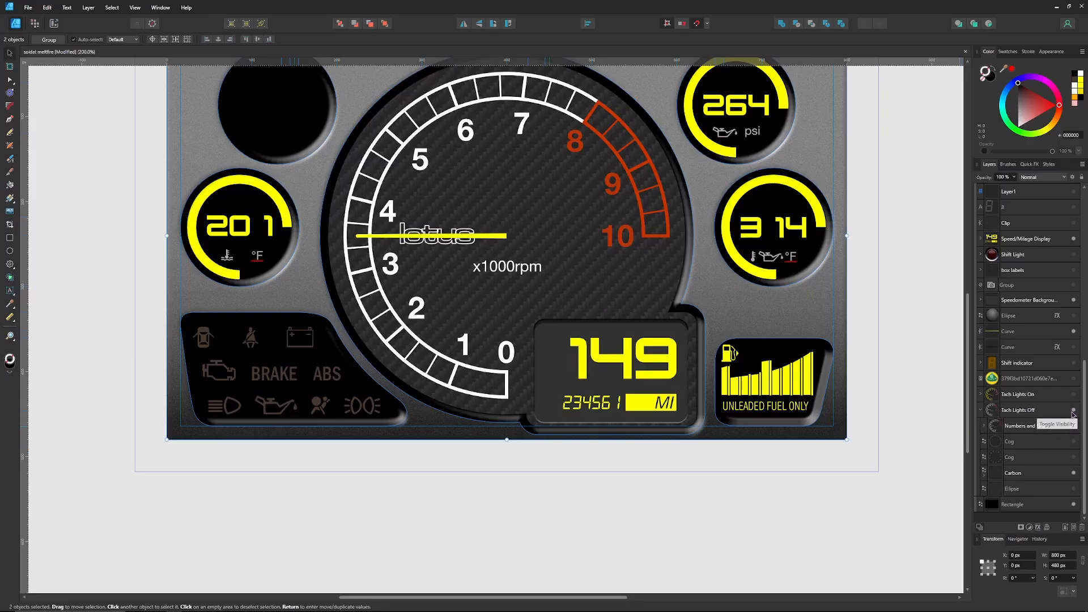
left_click(1074, 413)
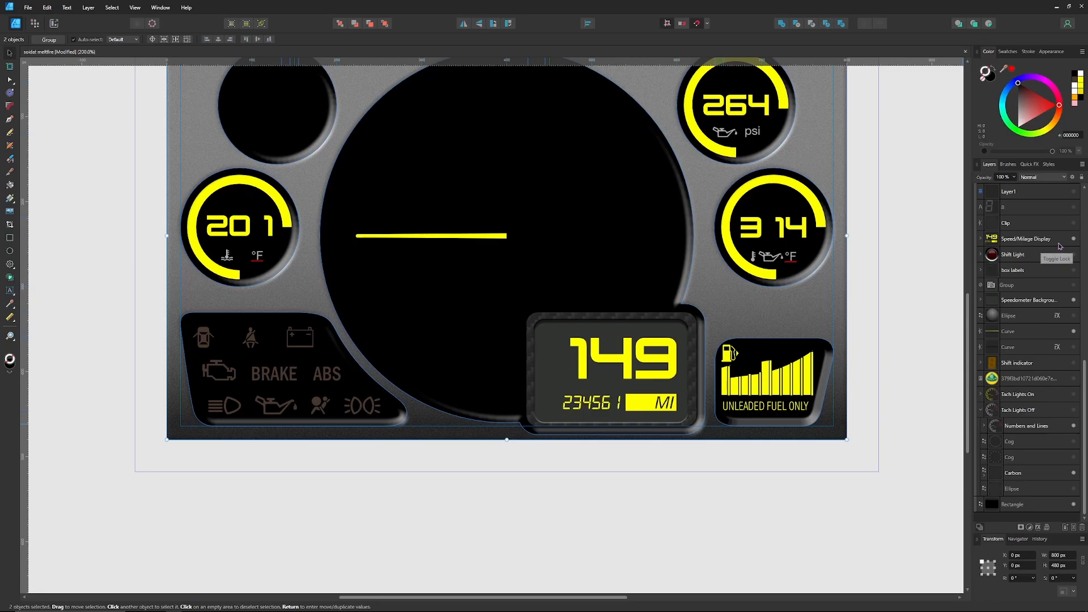
left_click(1028, 302)
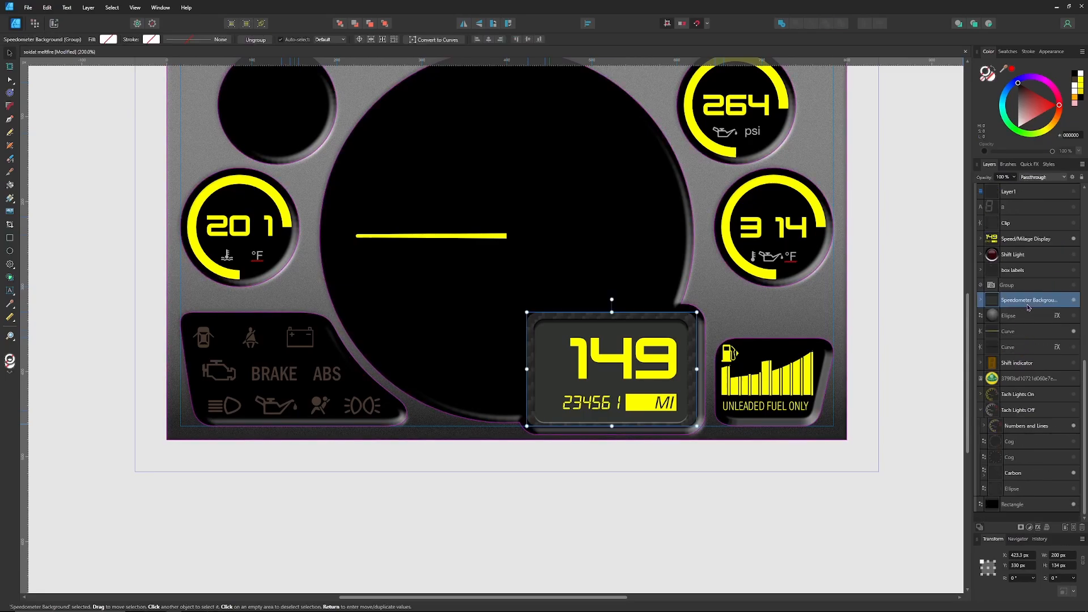
left_click(1074, 239)
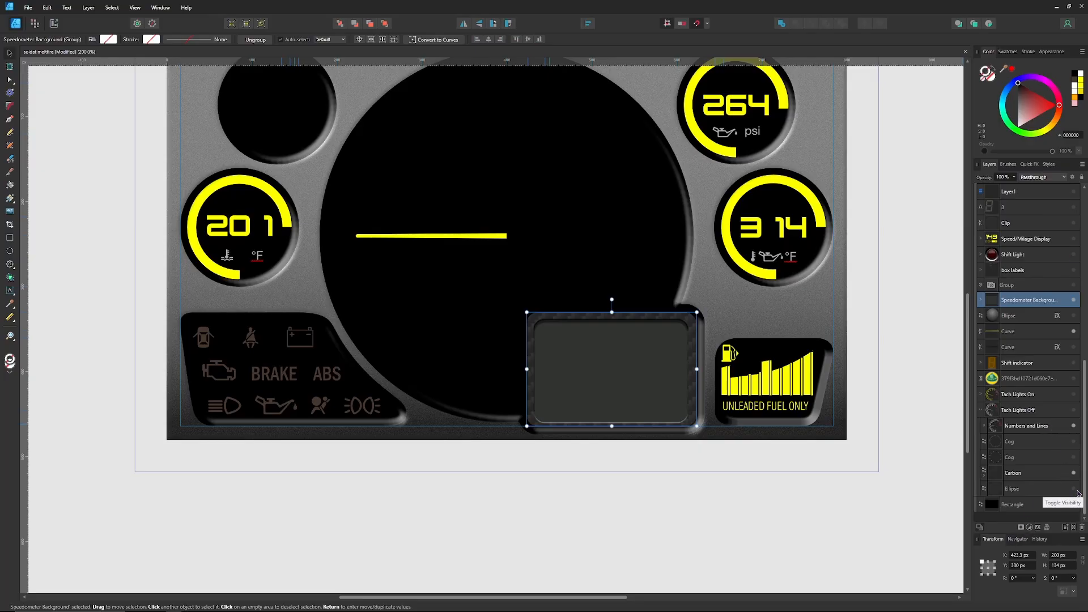
Show the Tach Lights Off group without its Numbers and Lines, and hide the yellow needle Curve
left_click(1074, 411)
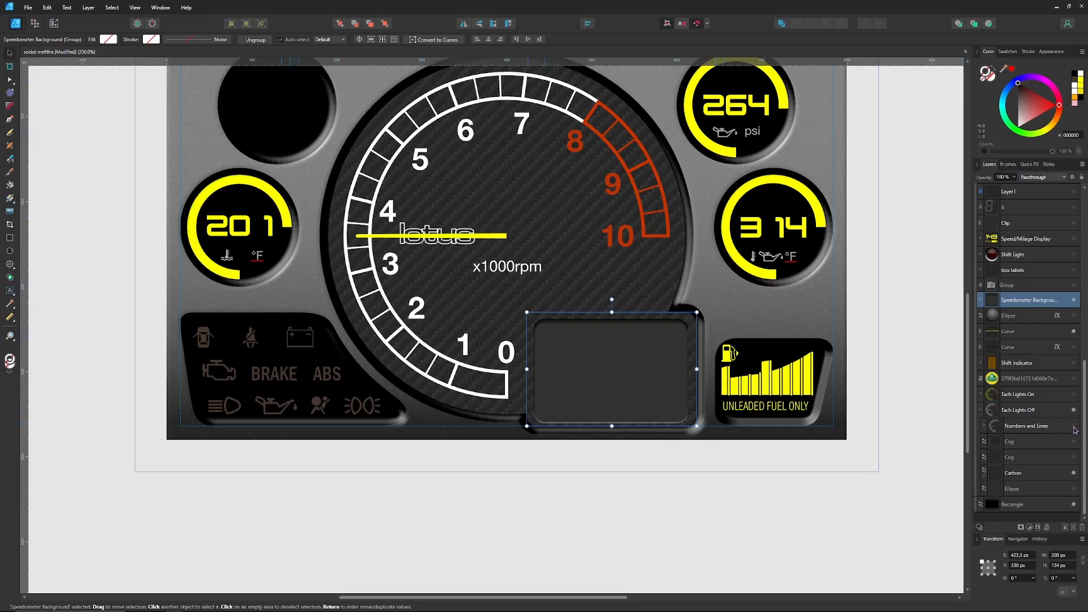
left_click(1074, 429)
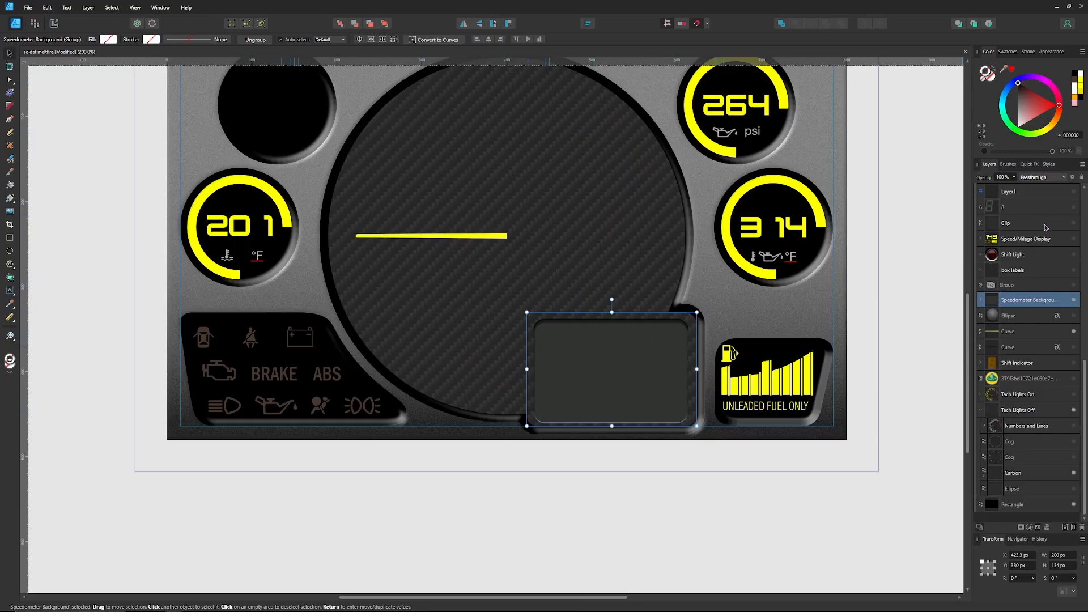
scroll(1046, 238, "up", 5)
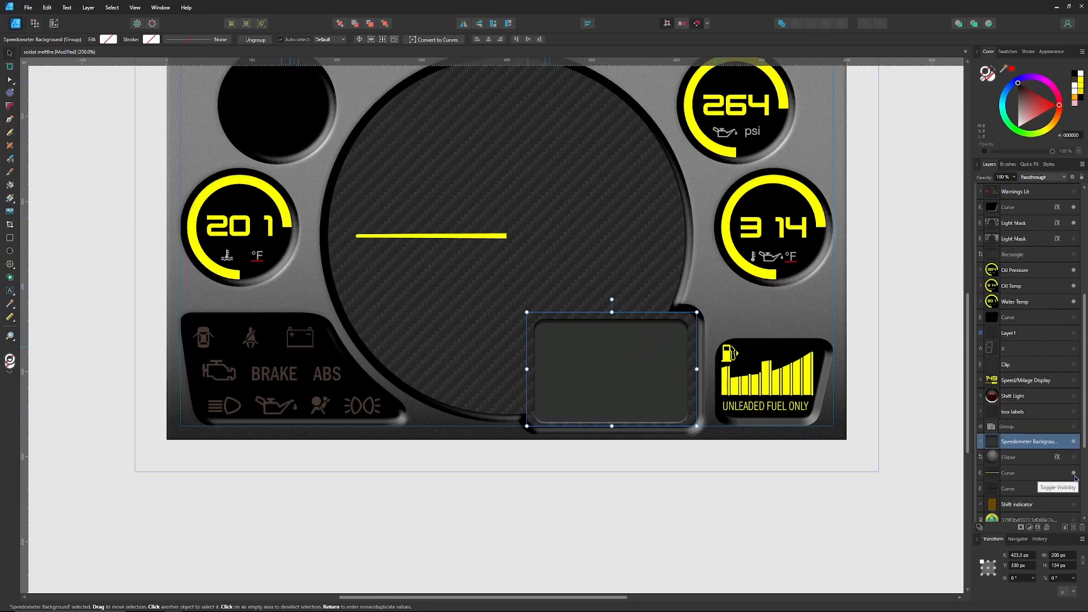
left_click(1073, 475)
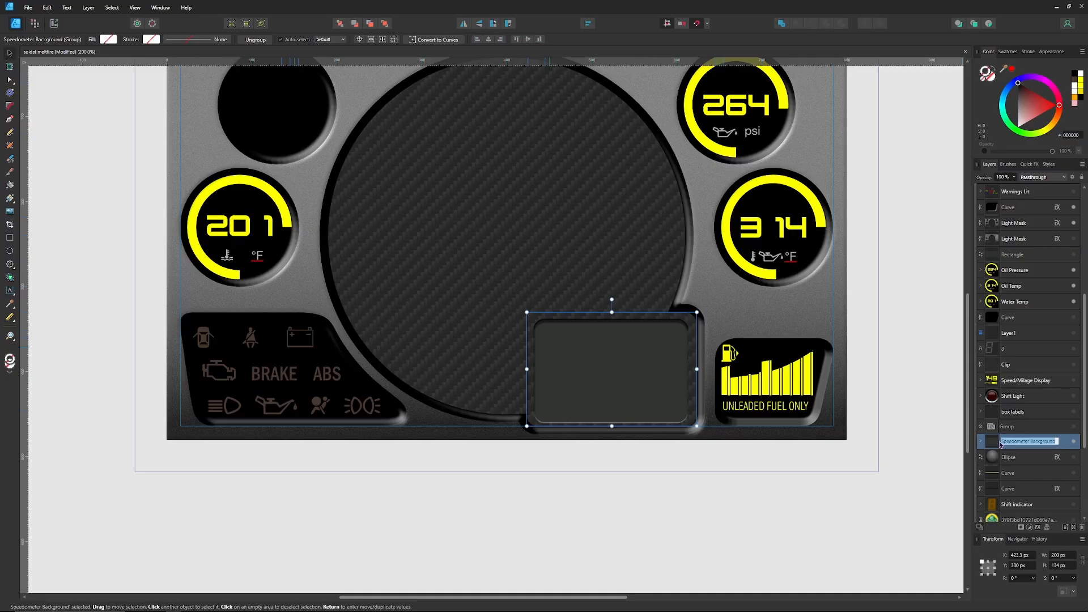
Select the Speedometer Background and Tach Lights Off groups together
scroll(996, 442, "down", 5)
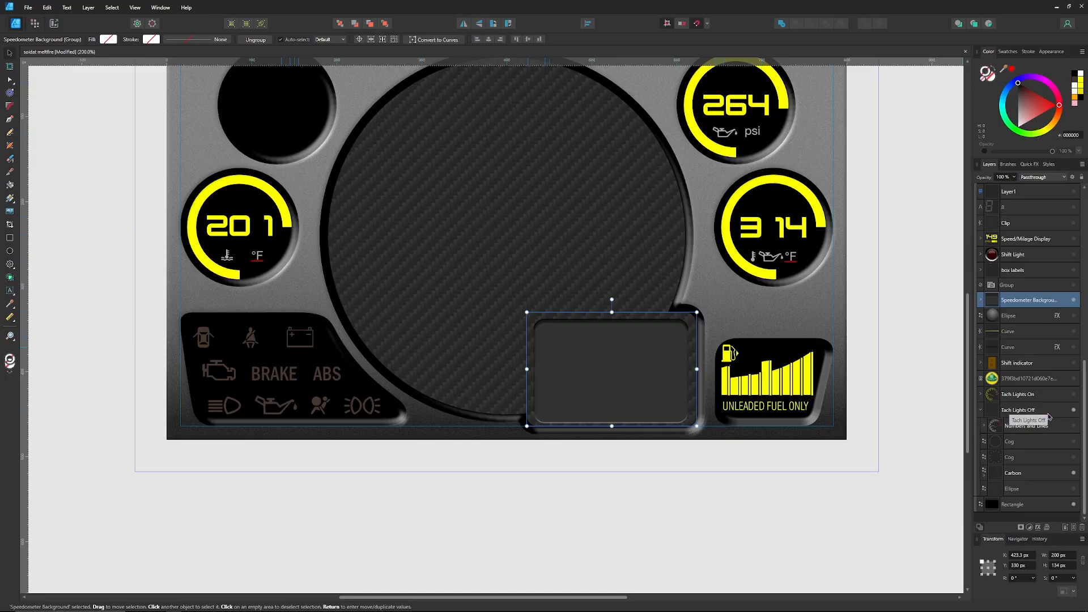
left_click(1048, 416, "ctrl")
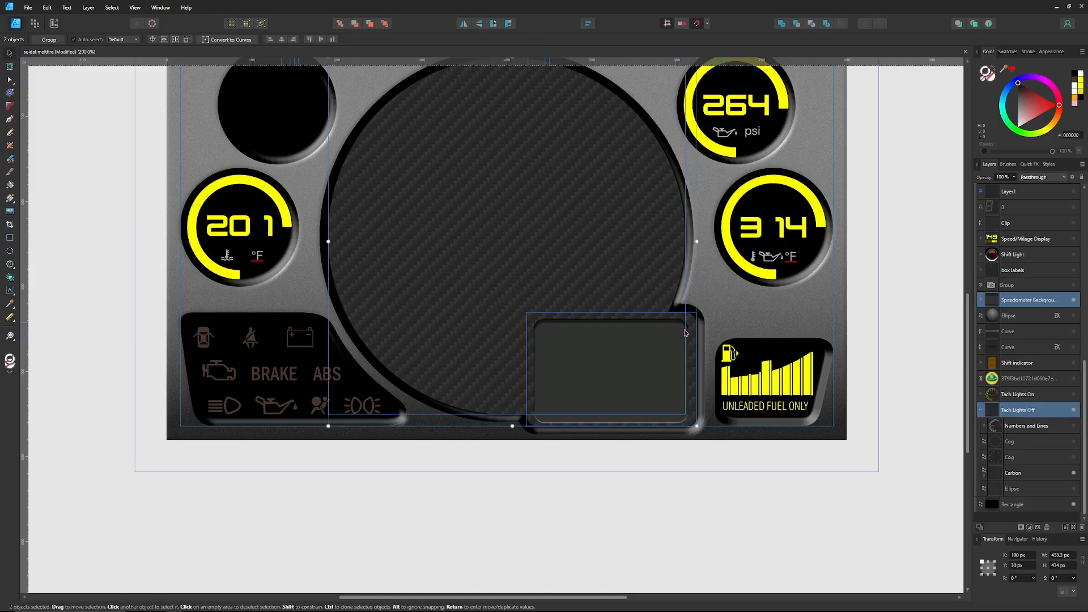
left_click(546, 306)
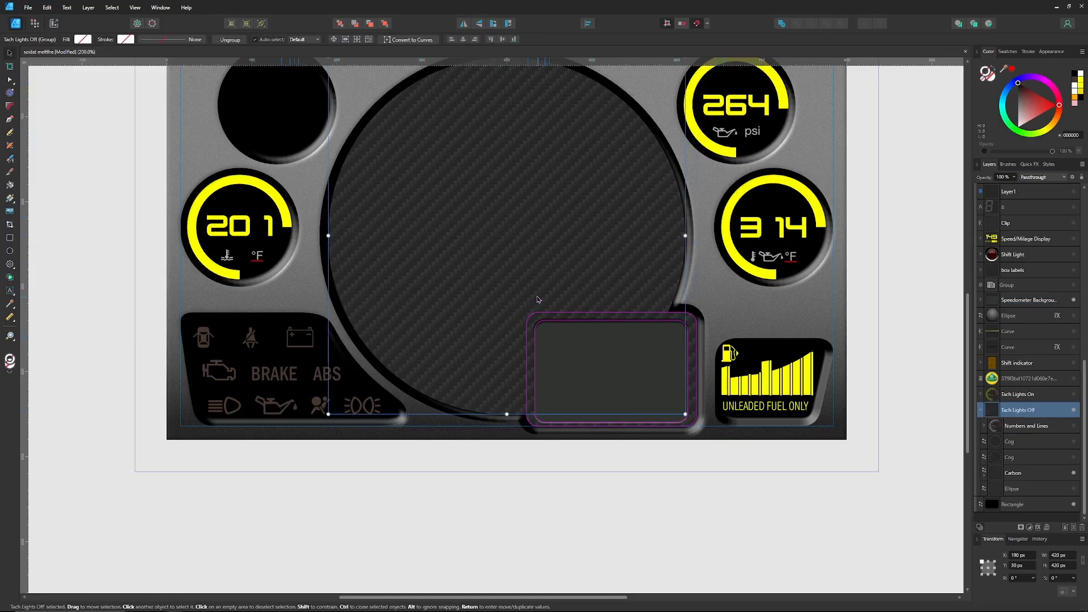
left_click(691, 356, "shift")
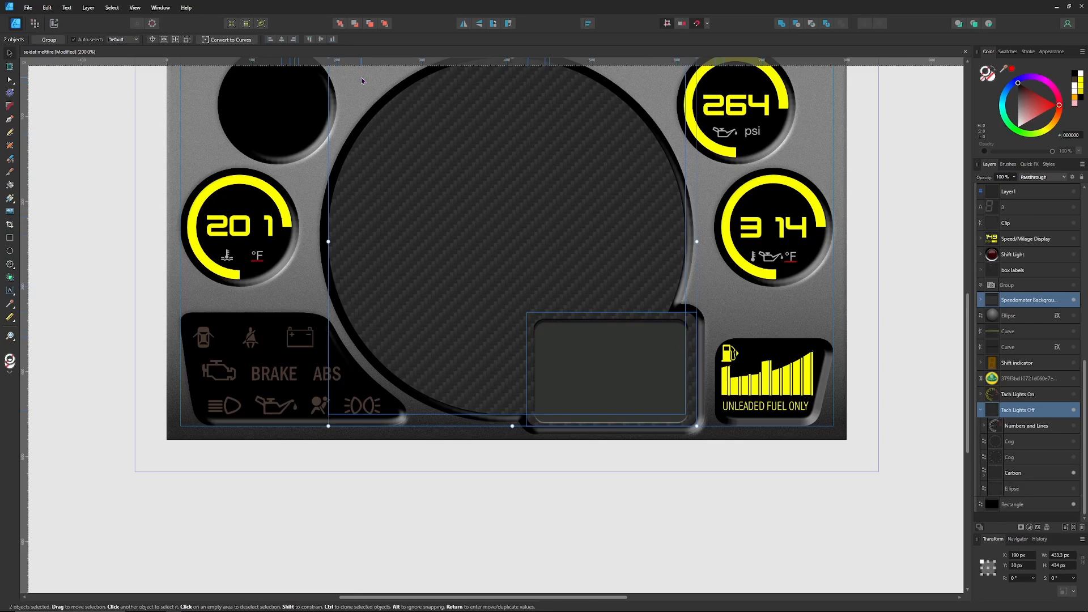
Export the two selected background groups as one PNG in C:\Garw\images, under a file name beginning with tach_ba
key("ctrl+shift+alt+s")
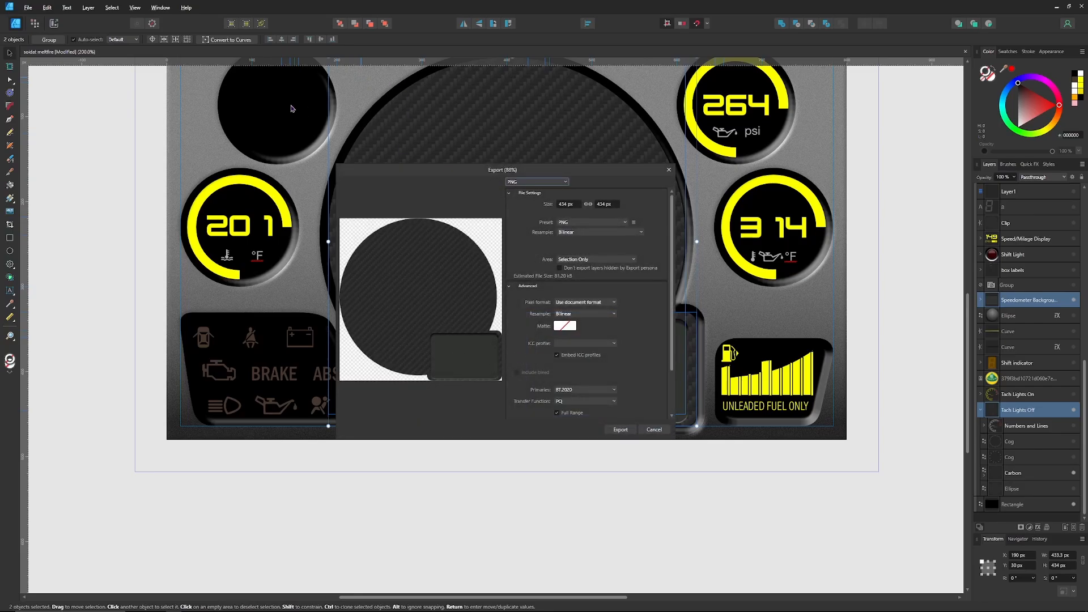
left_click(621, 430)
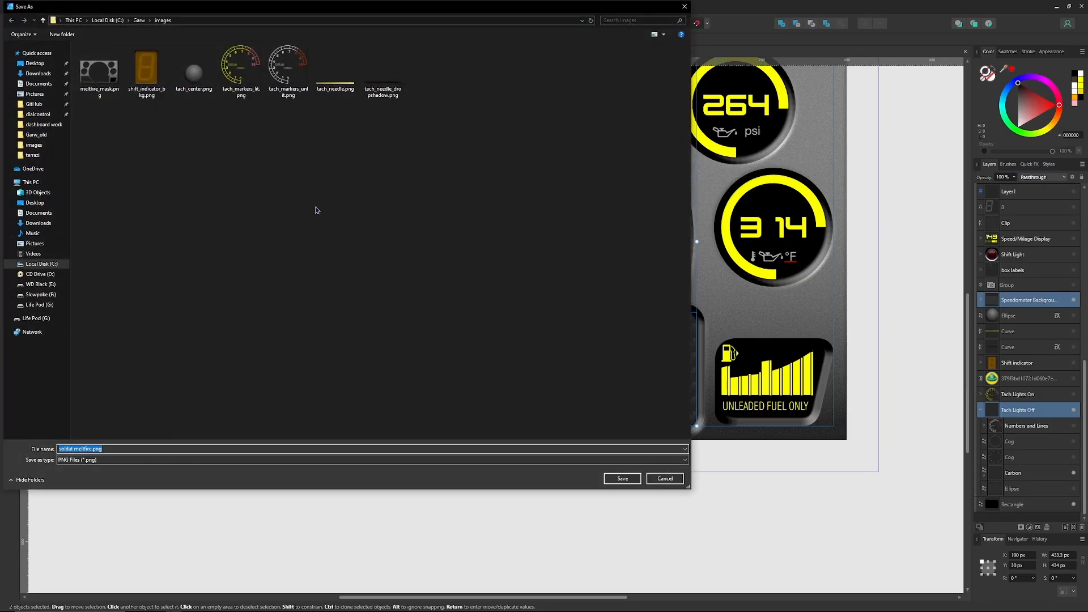
type("tach_ba")
key("Return")
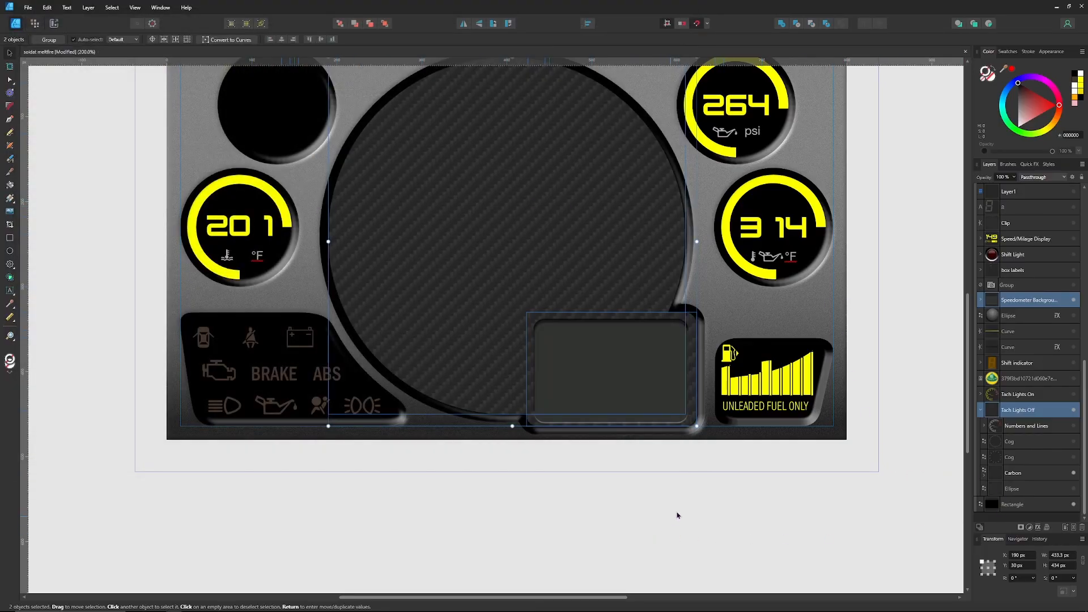
scroll(498, 316, "up", 3)
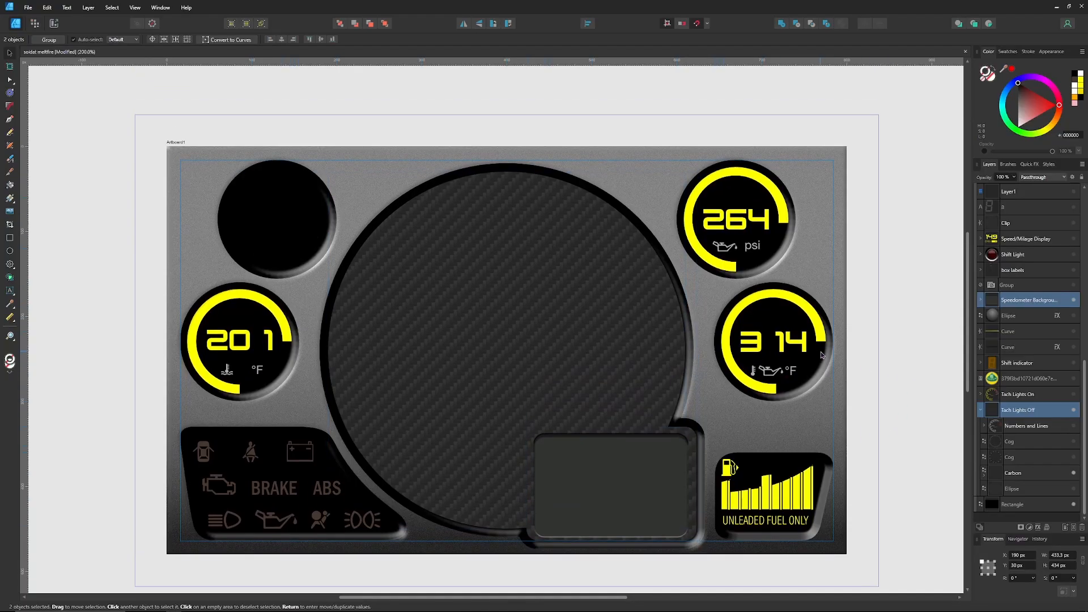
scroll(822, 355, "down", 3)
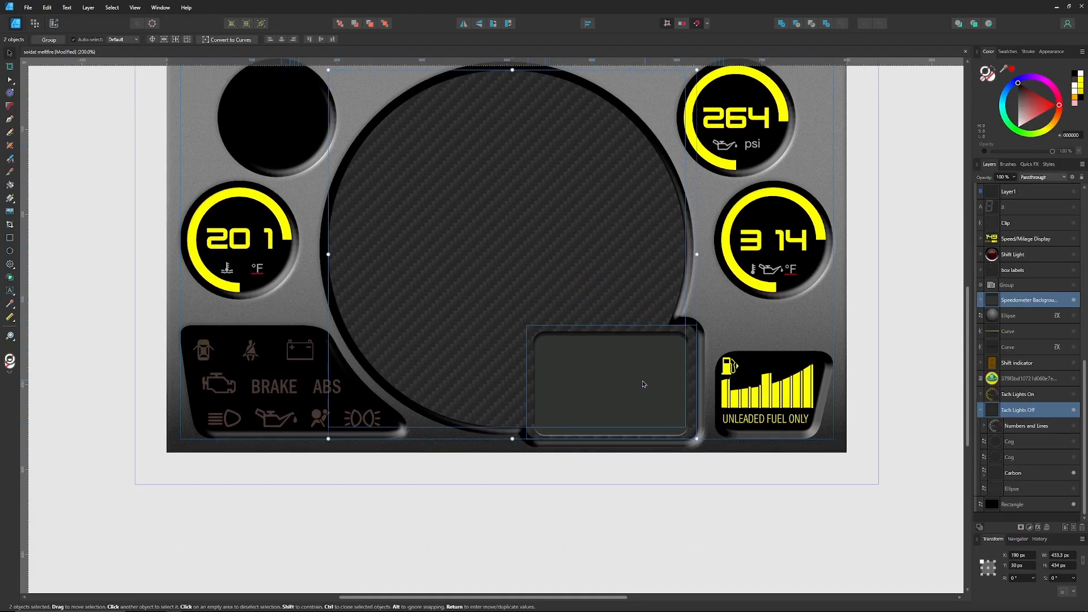
Select the door, seat-belt and battery warning icons one after another inside the unlit warning lights group
scroll(816, 423, "up", 3)
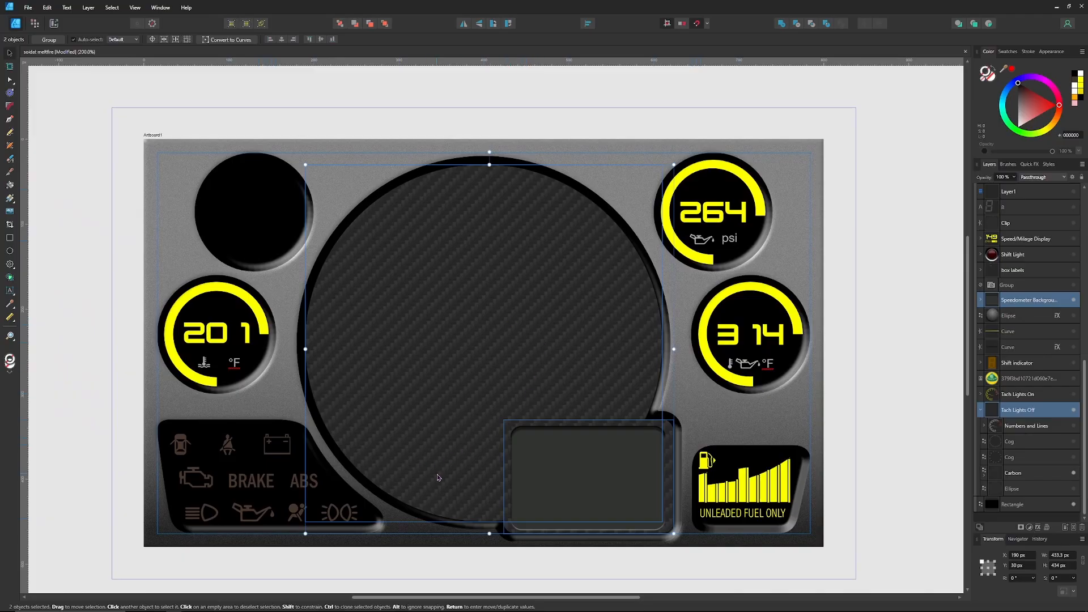
left_click(185, 449)
double_click(185, 447)
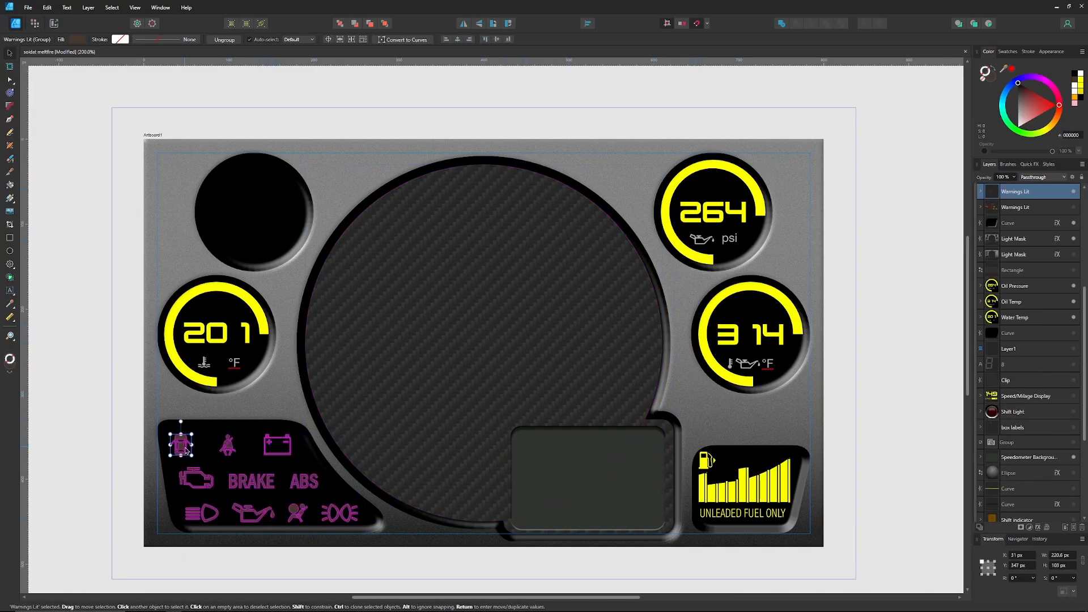
left_click(227, 450)
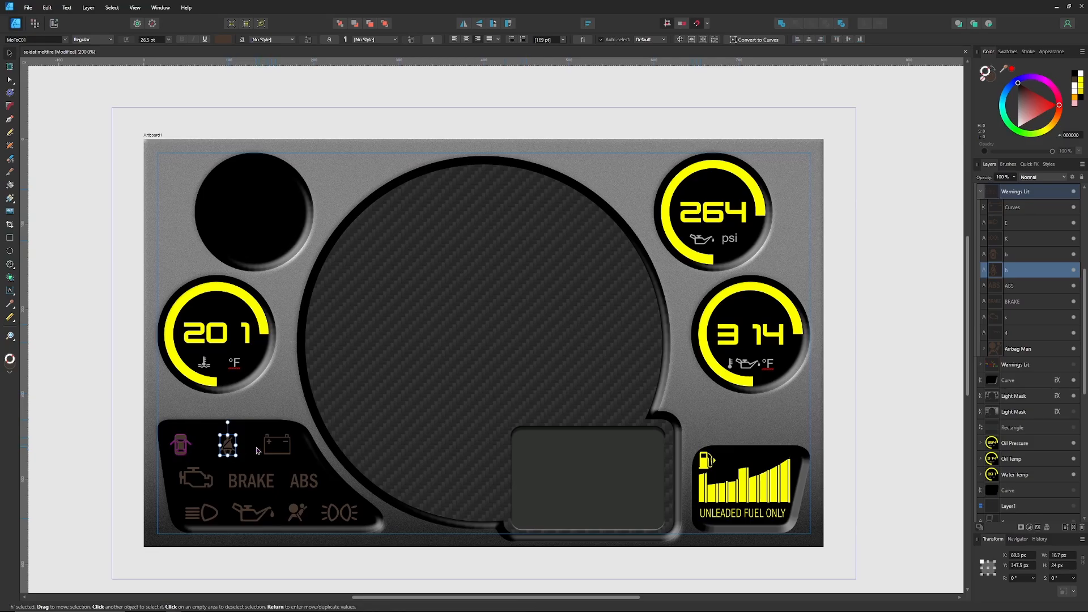
left_click(277, 446)
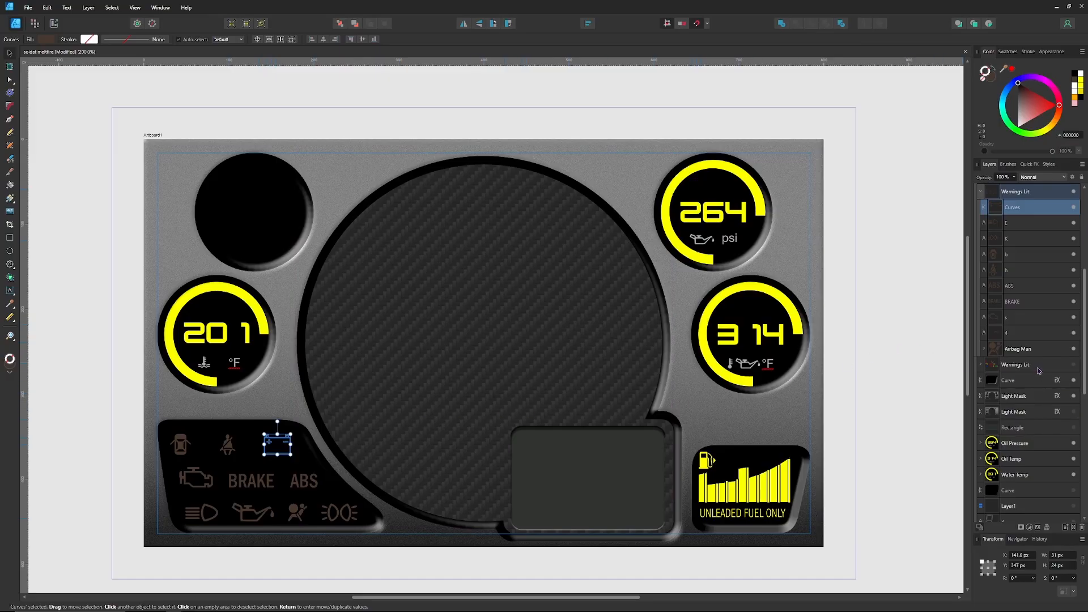
scroll(805, 275, "up", 7)
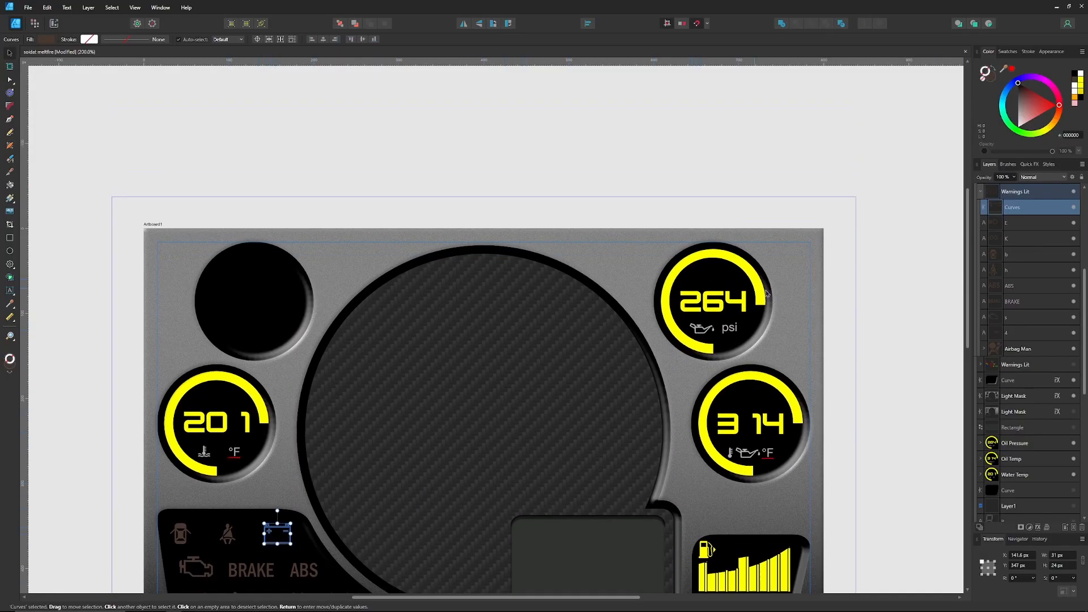
scroll(713, 278, "down", 6)
scroll(721, 323, "left", 6)
scroll(680, 310, "right", 5)
scroll(631, 300, "down", 2)
scroll(632, 300, "left", 1)
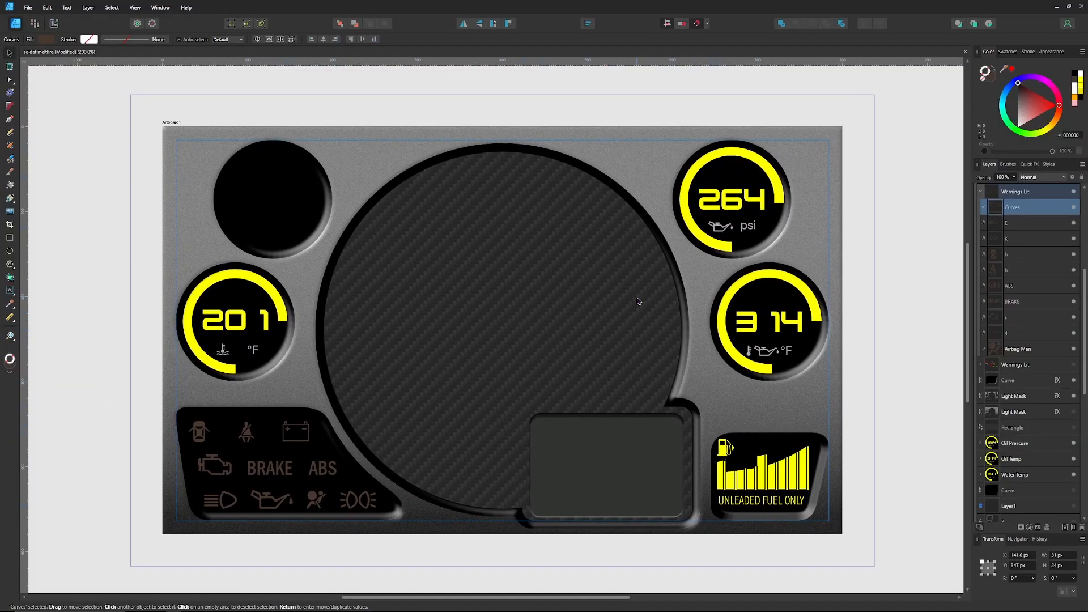